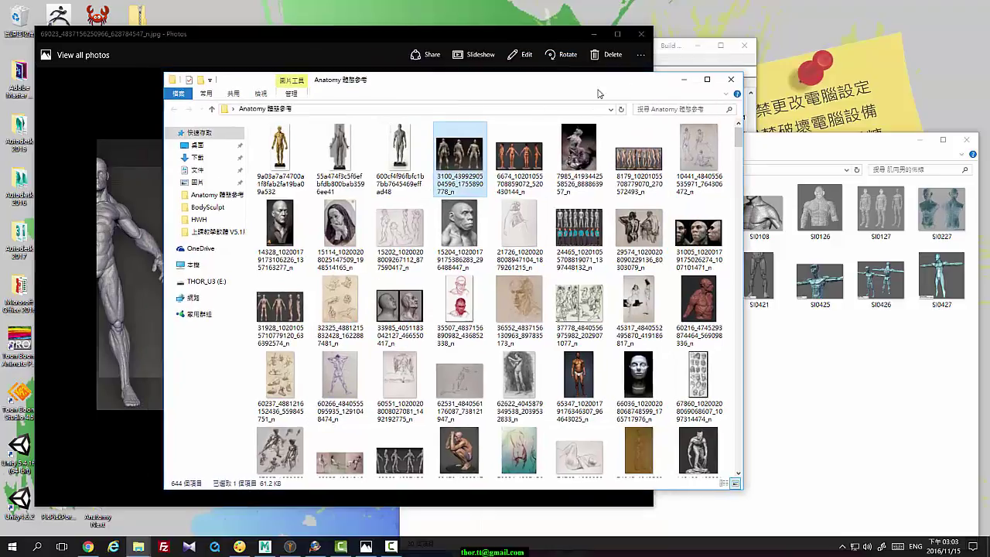
Open 92048055.jpg from the 肌肉男的佈線 folder and outline the back, shoulder and glute muscle groups in red
click(750, 141)
drag(630, 141, 570, 88)
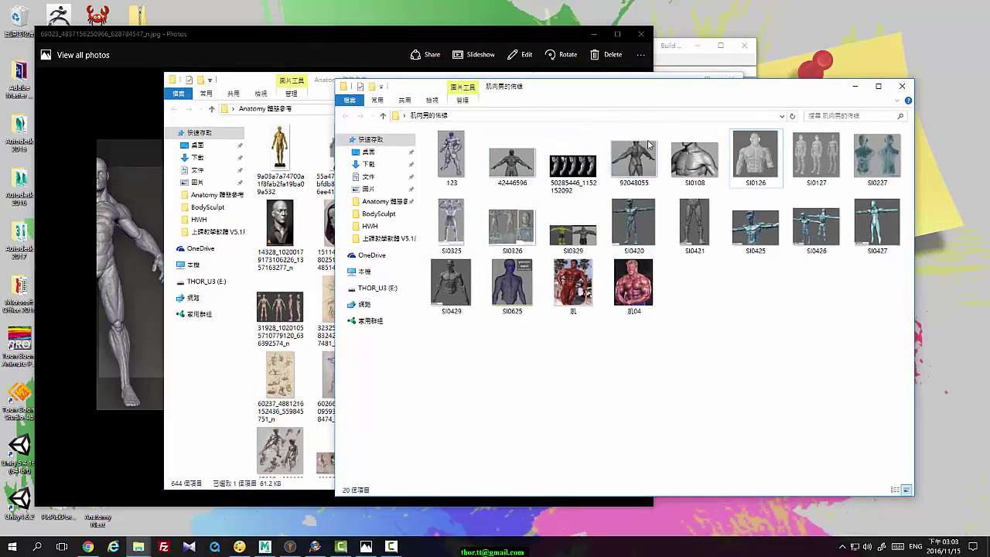
click(645, 171)
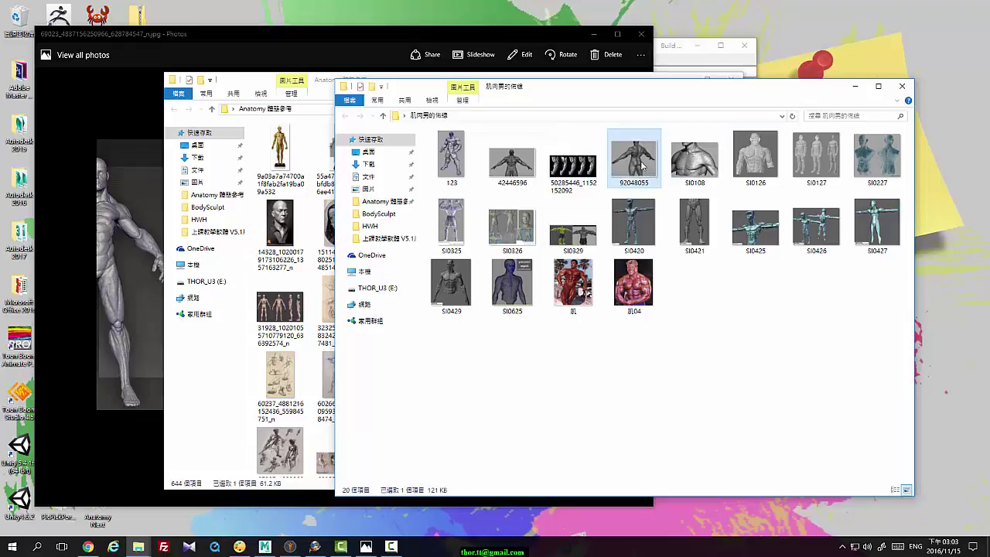
double_click(641, 169)
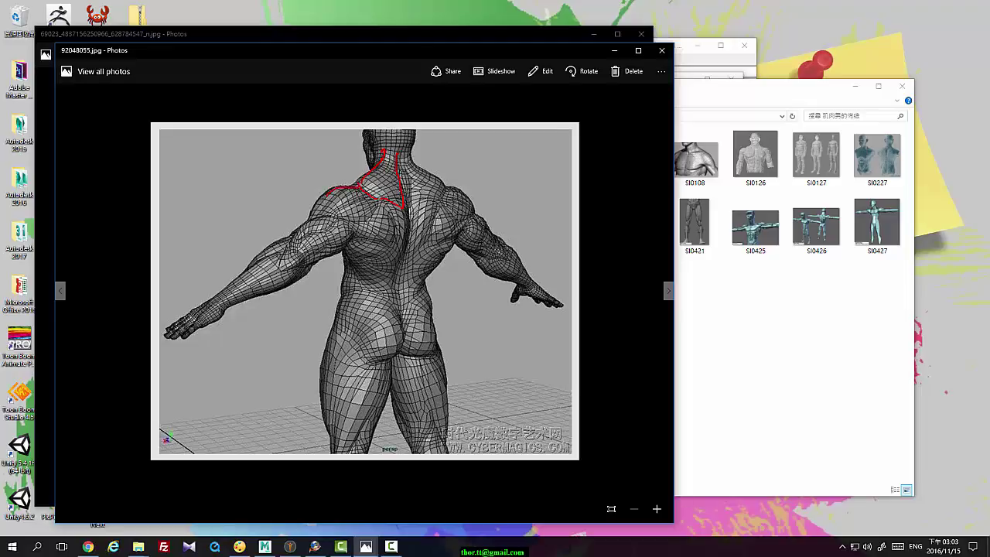
drag(318, 217, 358, 220)
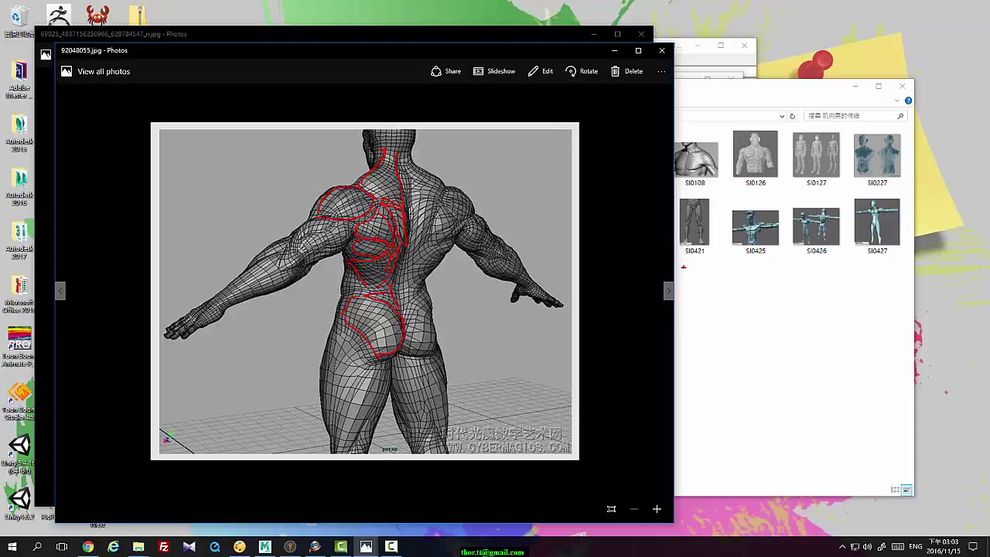
Switch to Mudbox and build up the neck and upper trapezius on the model's back with the Wax brush
click(265, 544)
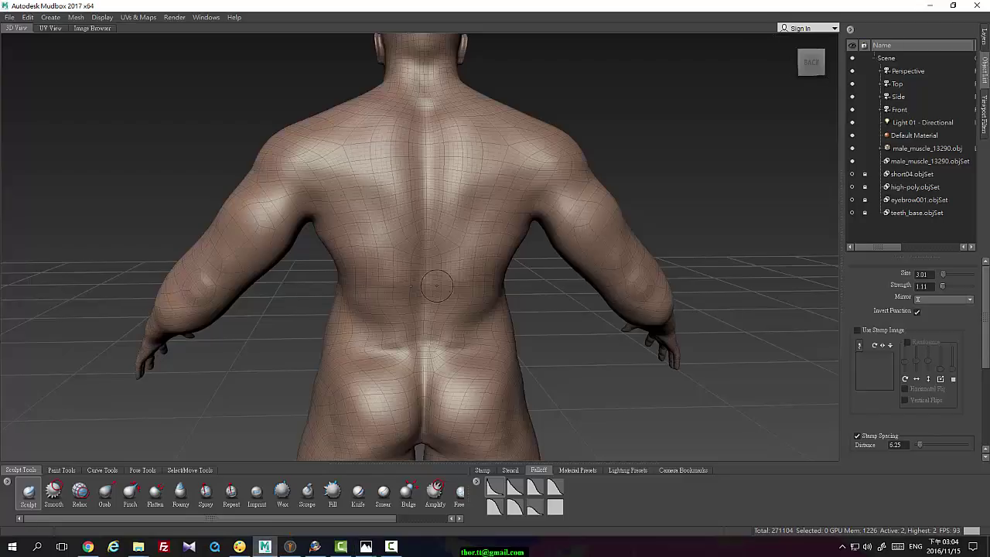
alt+drag(438, 286, 524, 219)
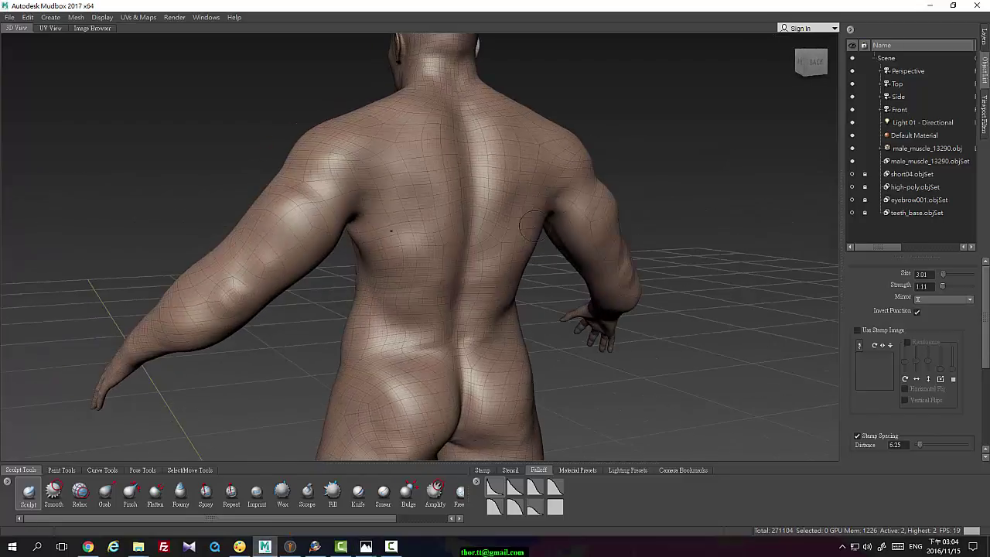
click(282, 491)
mouse_move(594, 94)
alt+mouse_down()
mouse_move(547, 131)
mouse_move(527, 177)
mouse_move(464, 188)
alt+mouse_up()
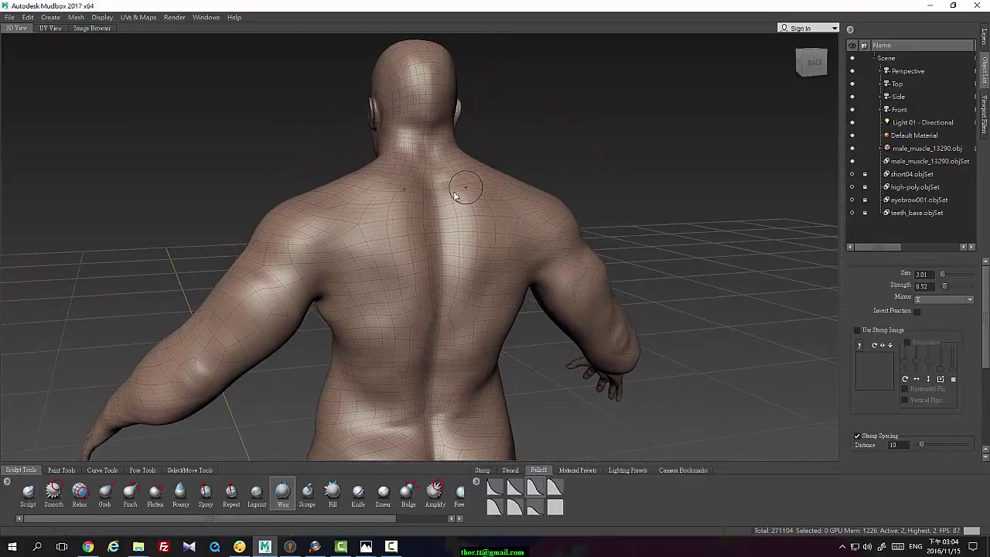
mouse_move(412, 155)
mouse_down()
mouse_move(417, 198)
mouse_move(412, 171)
mouse_move(406, 212)
mouse_move(398, 139)
mouse_move(362, 188)
mouse_move(414, 207)
mouse_move(405, 165)
mouse_move(358, 197)
mouse_up()
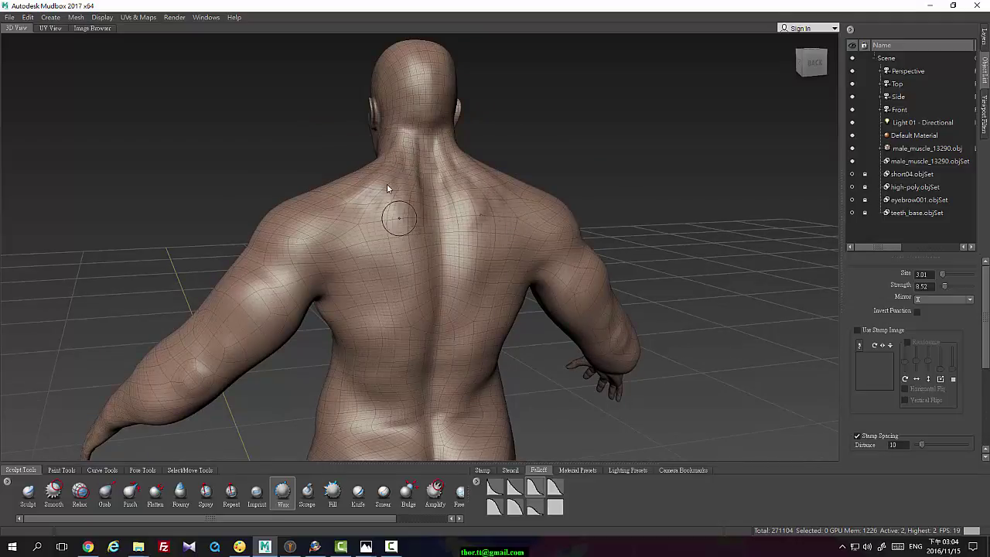
alt+drag(655, 127, 618, 147)
alt+drag(506, 165, 284, 116)
Load the 肌肉男的佈線 folder from the user's Desktop into the Image Browser
click(94, 29)
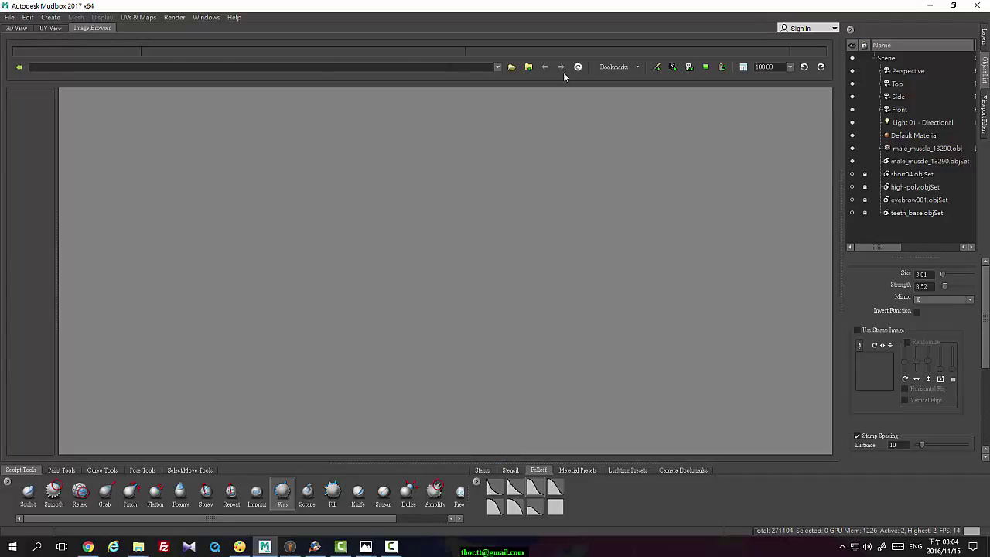
click(511, 66)
drag(393, 152, 393, 101)
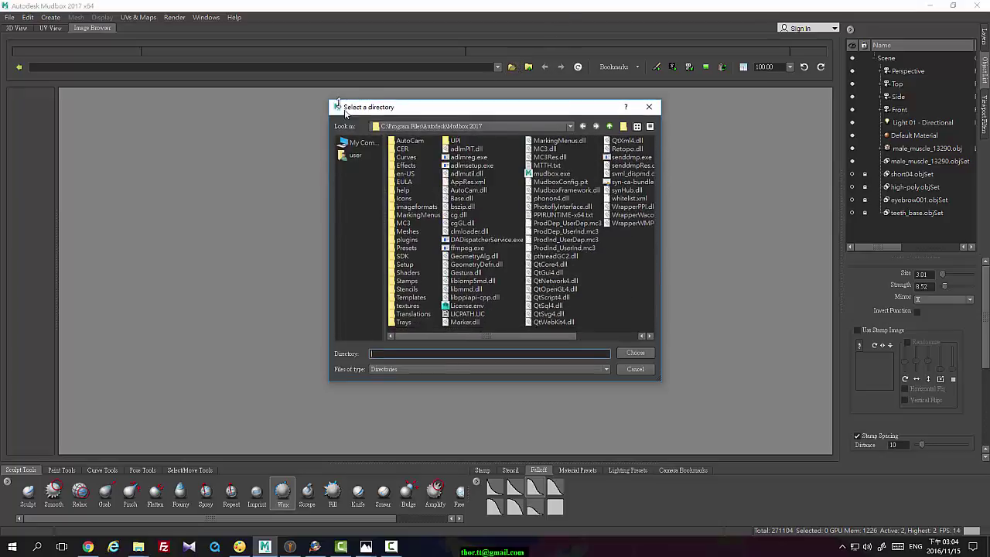
click(359, 143)
click(360, 156)
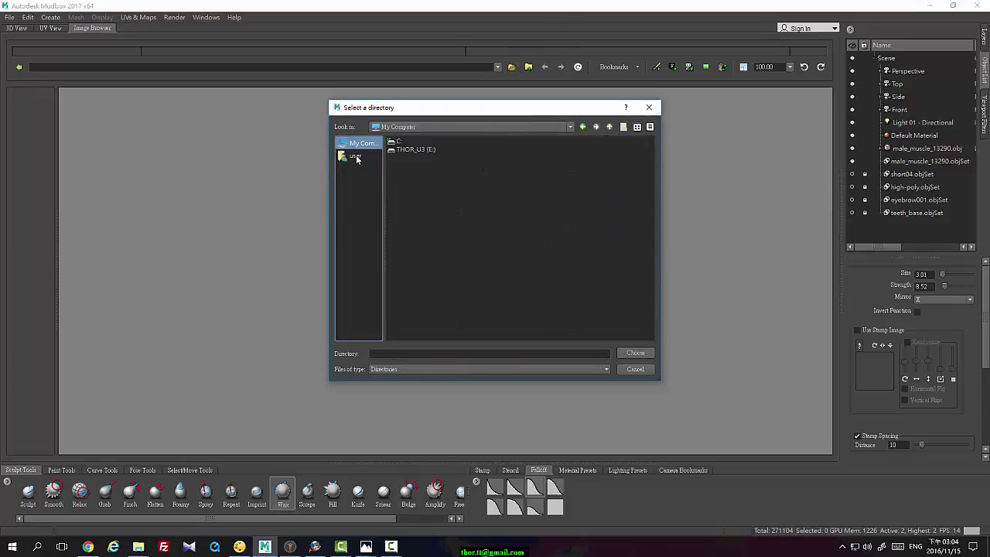
click(414, 157)
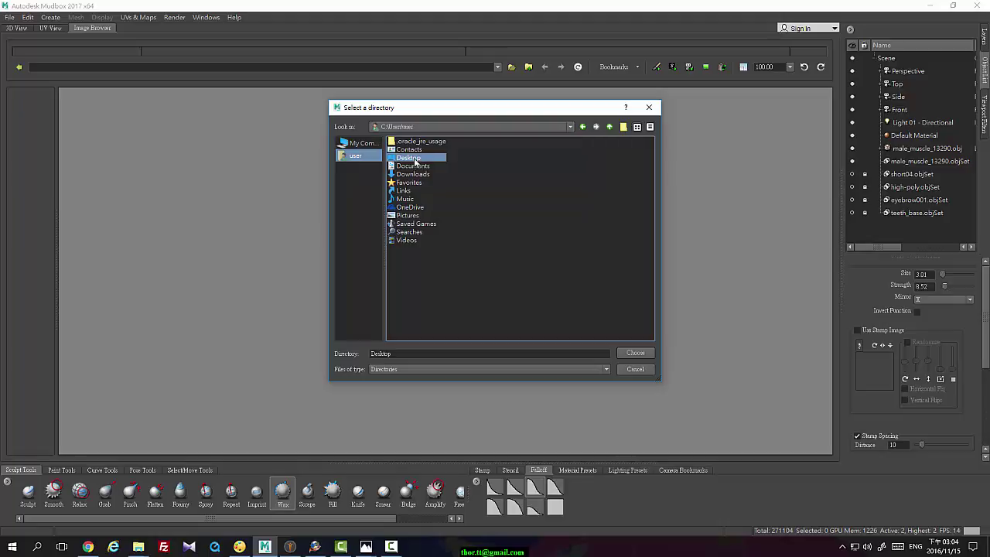
double_click(416, 159)
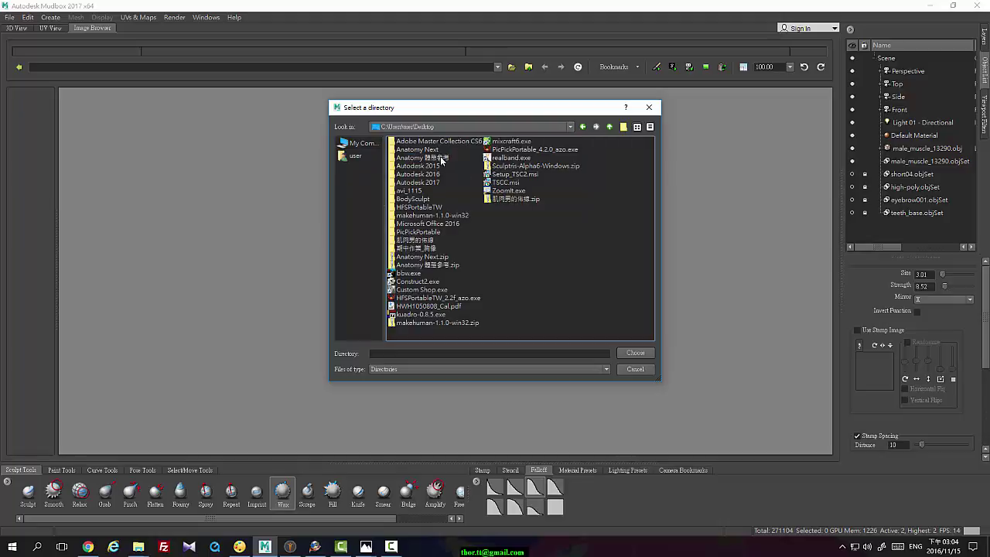
click(433, 240)
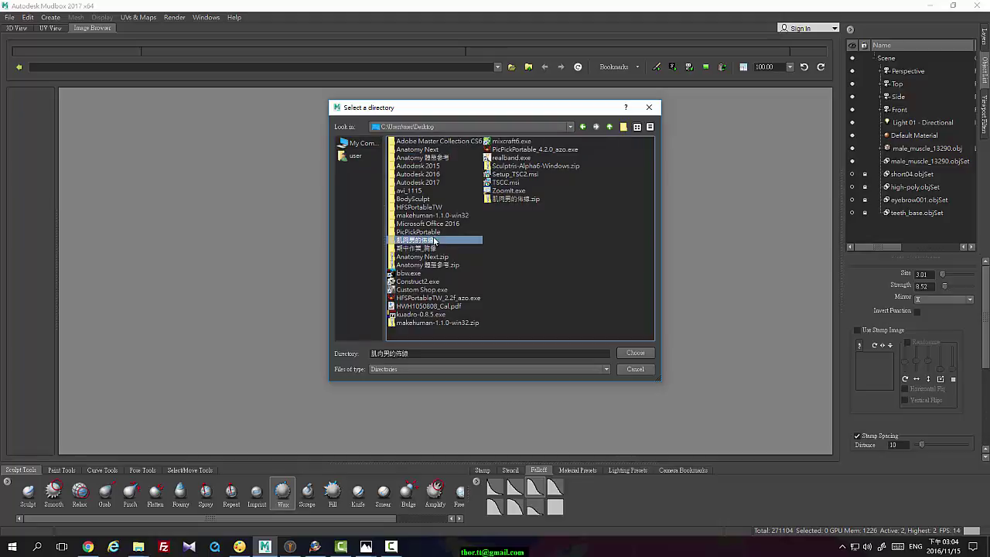
double_click(434, 240)
click(636, 352)
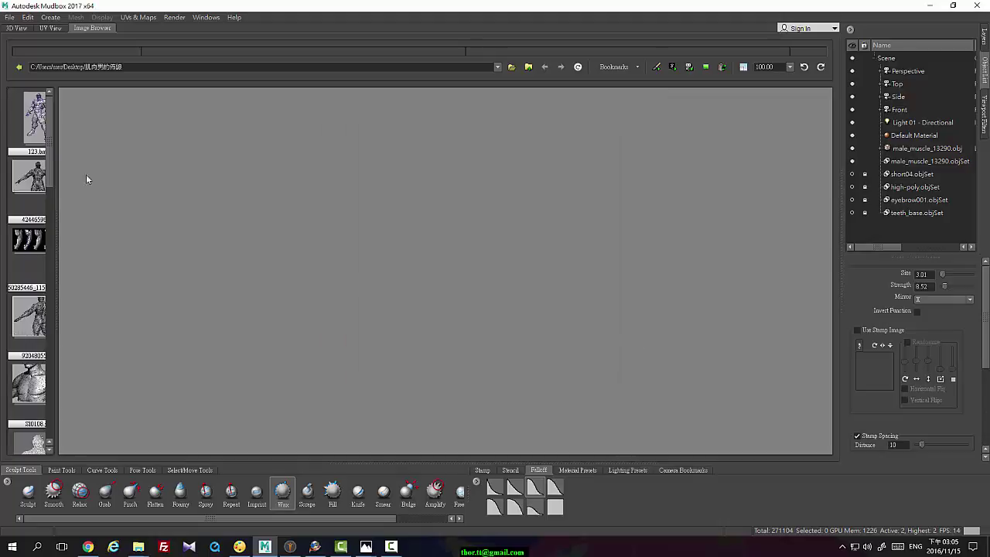
Widen the thumbnail list and preview the back-view reference 92048055.jpg
drag(54, 150, 73, 178)
click(39, 132)
click(39, 153)
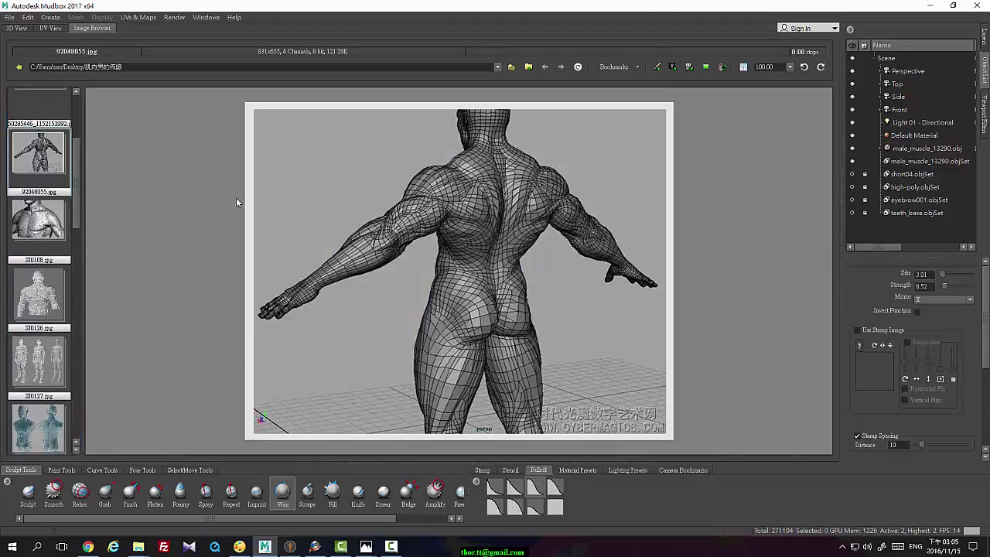
Review the other wireframe references in the folder, including SI0227.jpg, SI0325.jpg, SI0326.jpg and 123.bmp
scroll(44, 205, down, 3)
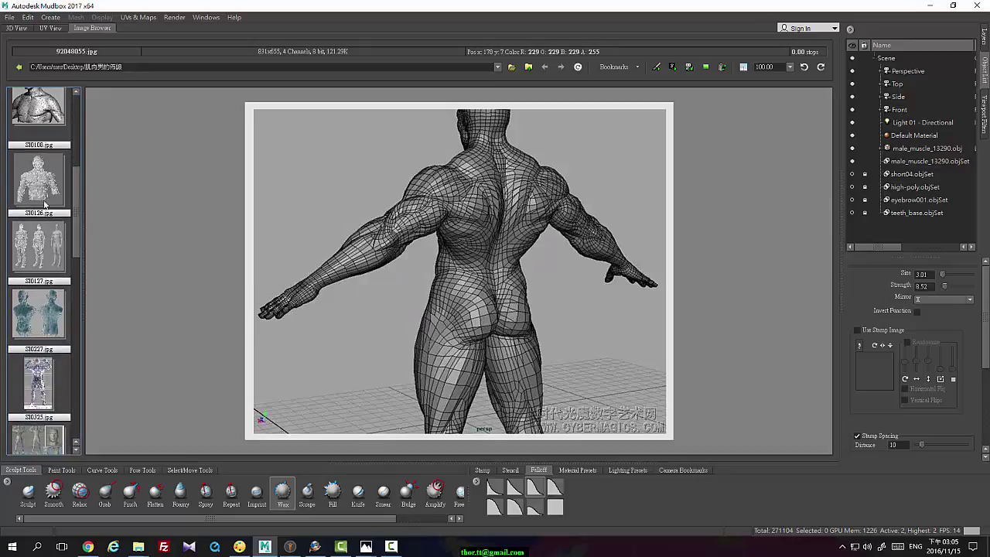
click(39, 246)
click(43, 313)
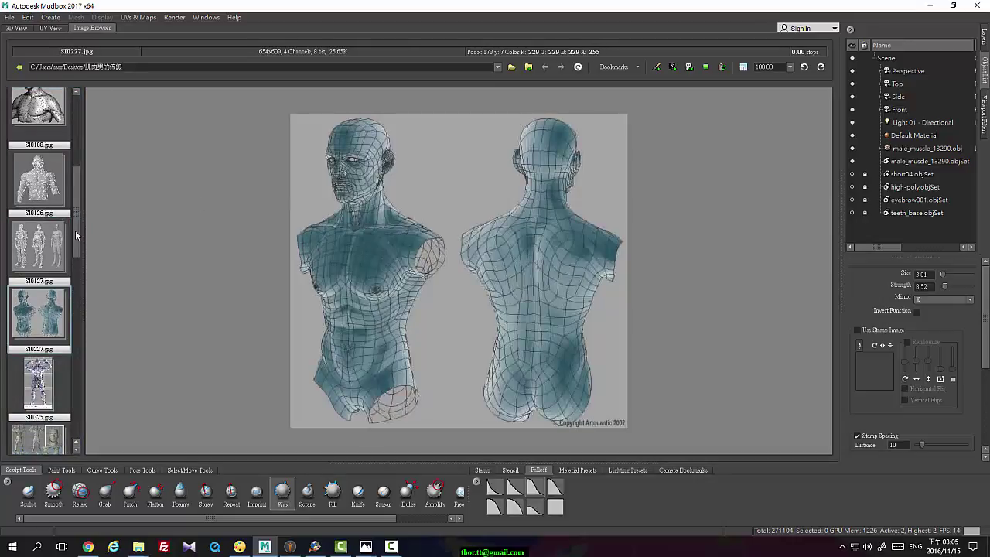
drag(75, 230, 70, 288)
click(44, 166)
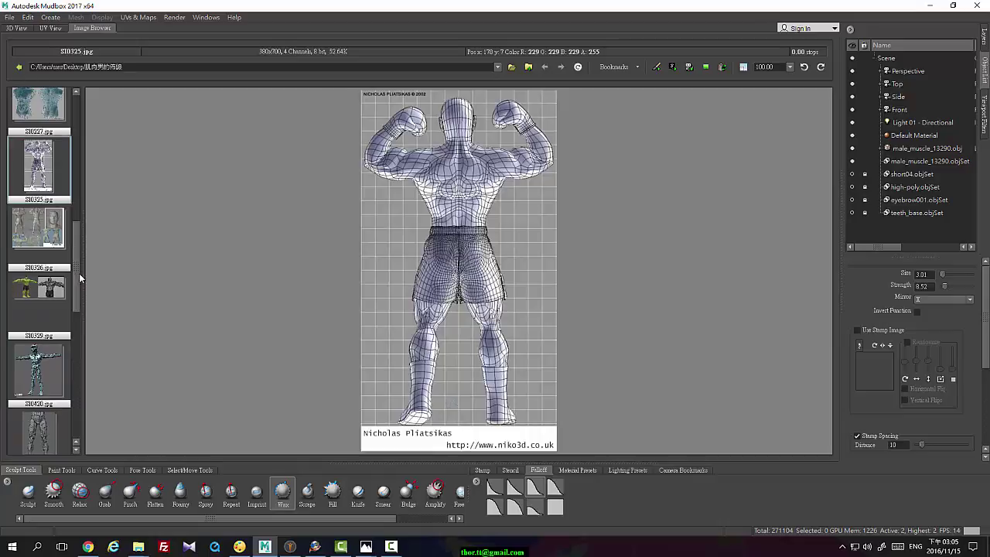
click(38, 228)
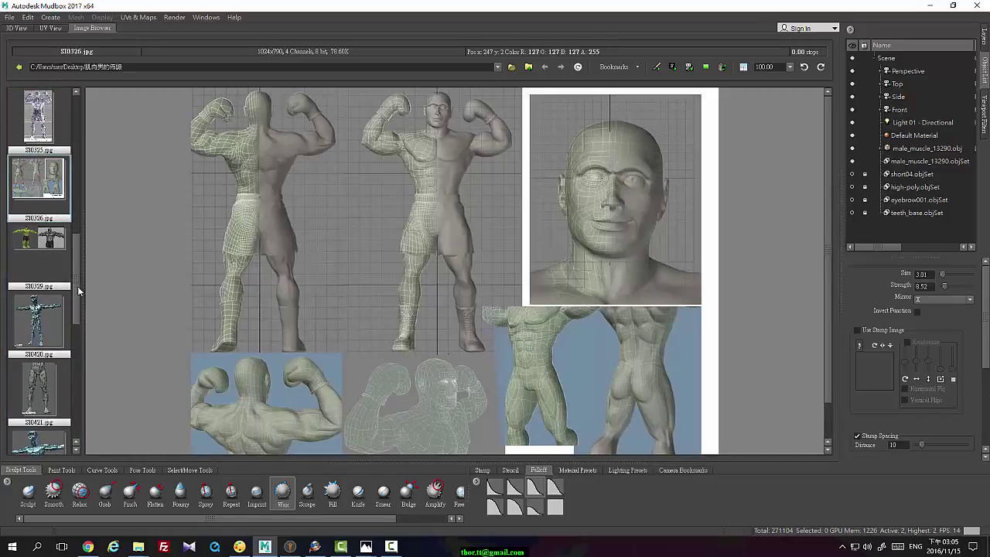
drag(77, 287, 44, 139)
click(45, 143)
click(44, 138)
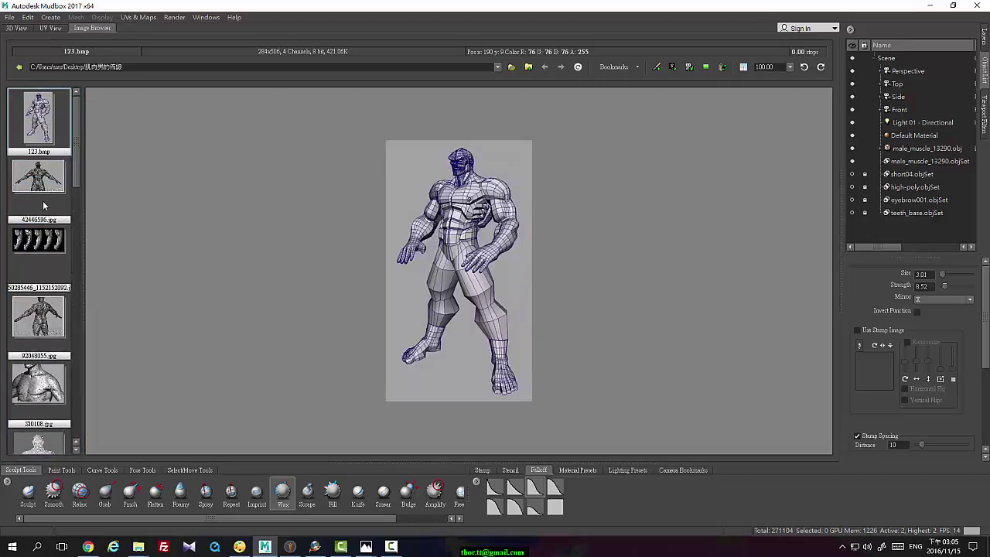
Set 92048055.jpg as the image plane and return to the 3D view
click(44, 201)
click(48, 247)
click(61, 354)
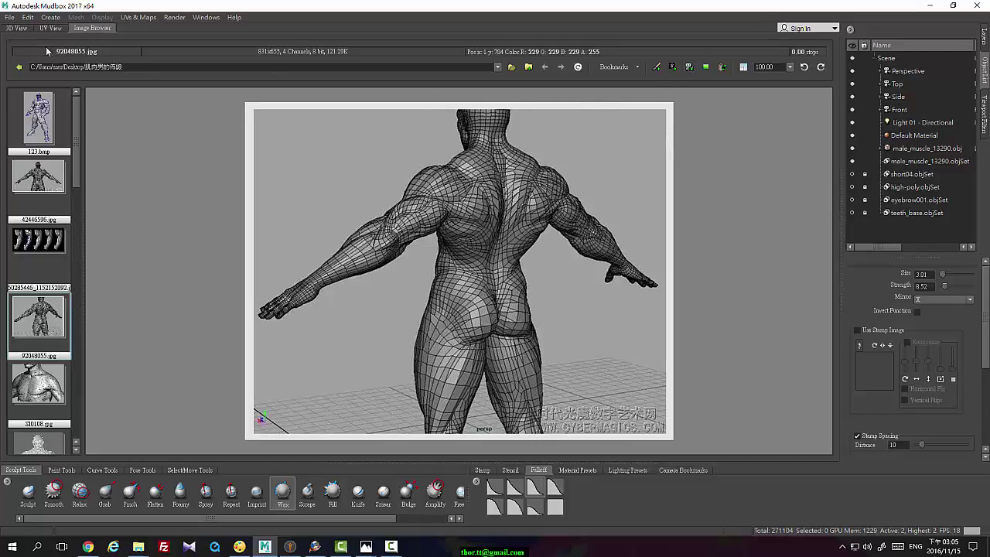
click(24, 30)
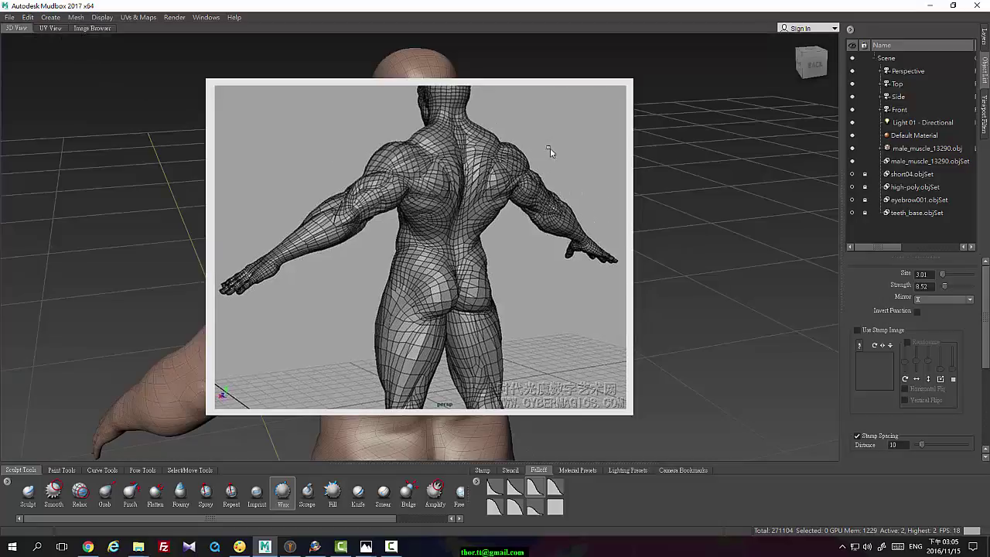
Set the image plane's depth to 1,000 so the reference sits behind the model
click(206, 17)
mouse_move(249, 125)
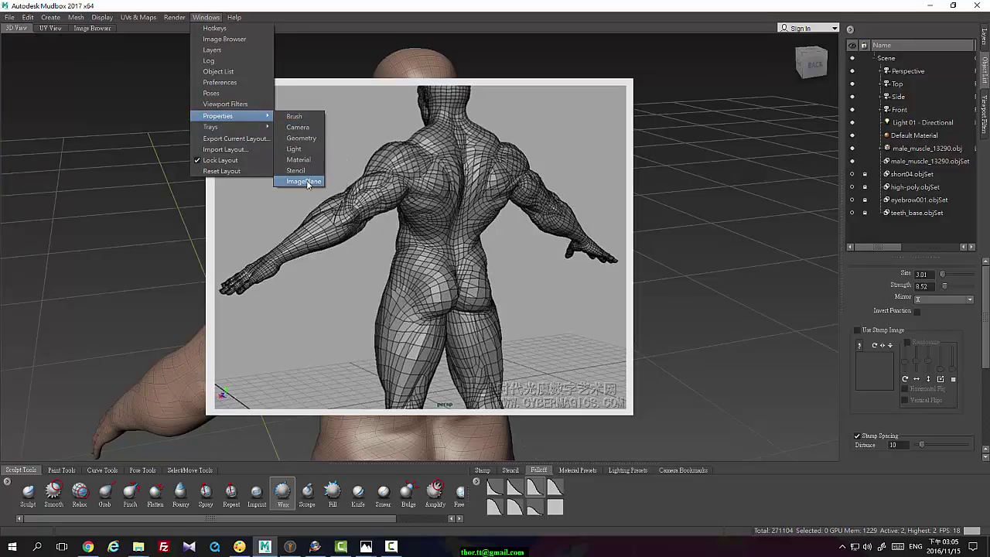
click(306, 182)
drag(324, 176, 749, 100)
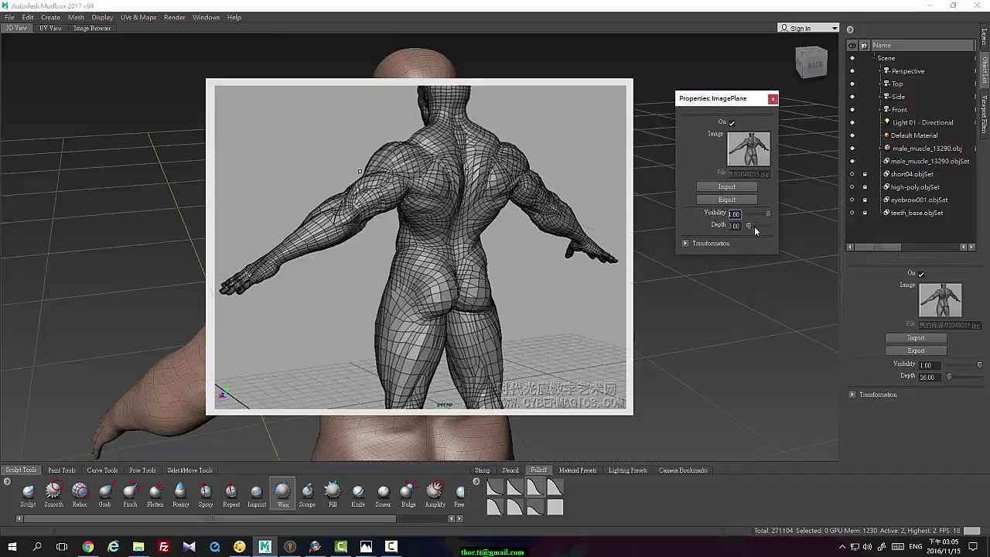
drag(754, 228, 817, 220)
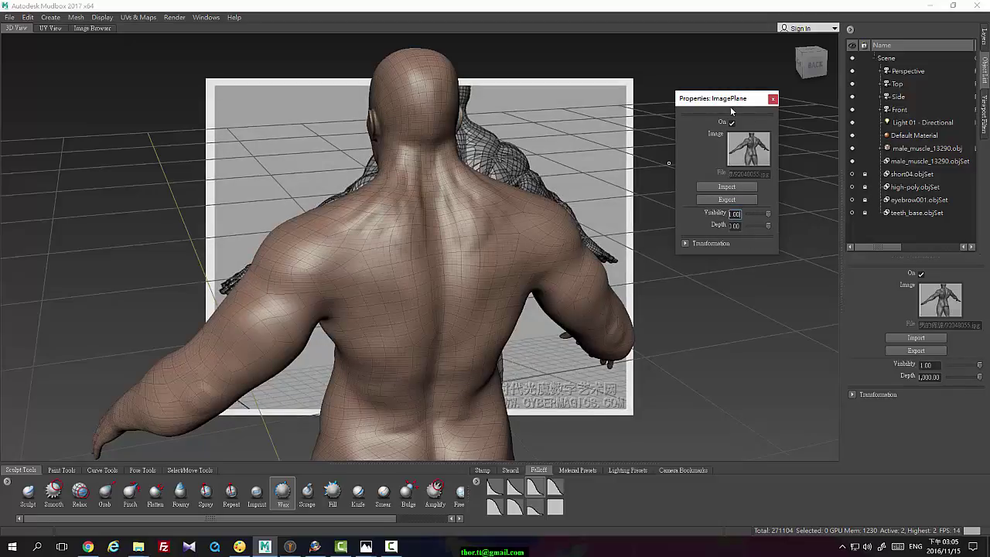
mouse_move(506, 236)
alt+mouse_down()
mouse_move(475, 190)
mouse_move(344, 235)
alt+mouse_up()
click(771, 98)
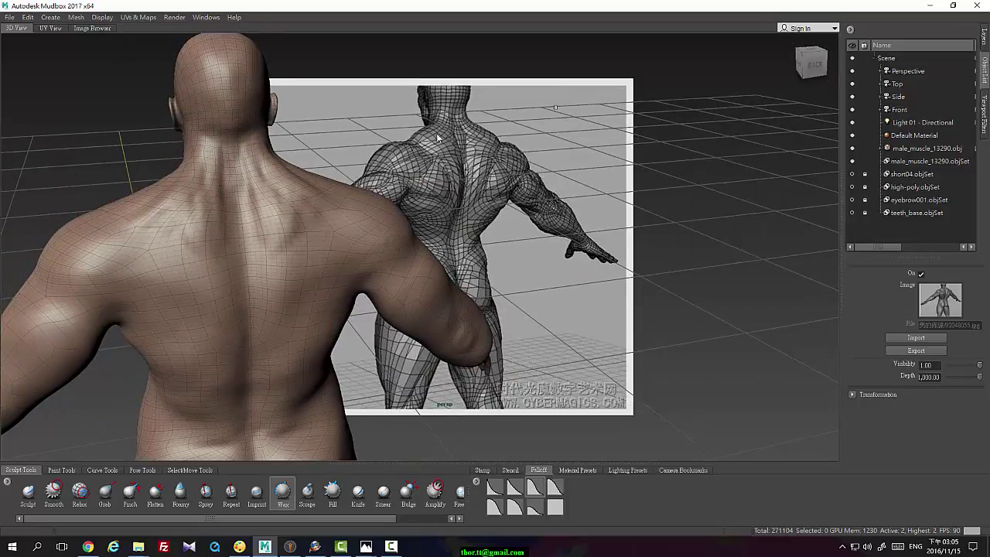
Build up the trapezius from the side of the neck down toward the shoulder and shoulder blade with the Wax brush
mouse_move(178, 184)
alt+mouse_down()
mouse_move(192, 170)
mouse_move(175, 137)
mouse_move(201, 177)
mouse_move(174, 206)
alt+mouse_up()
mouse_move(196, 166)
mouse_down()
mouse_move(183, 210)
mouse_move(203, 225)
mouse_move(332, 209)
mouse_up()
drag(245, 247, 219, 303)
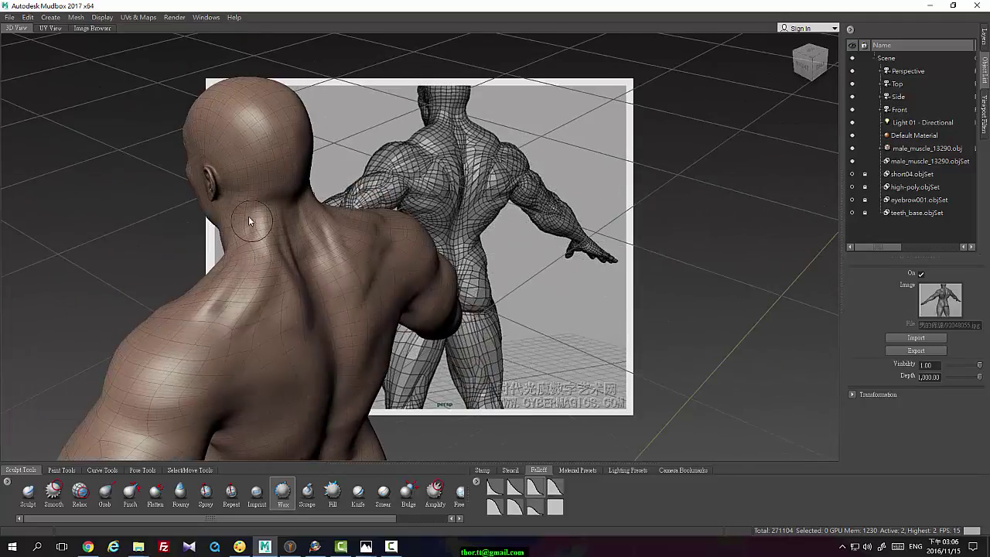
drag(248, 219, 215, 319)
drag(244, 285, 237, 317)
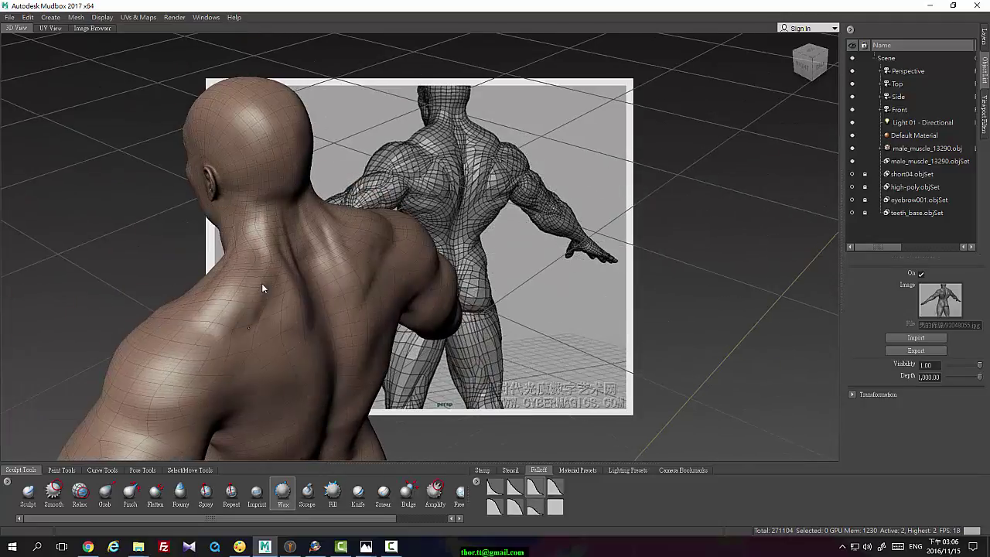
Add Wax volume around the neck base and upper back, and smooth the strokes across the shoulder blades
alt+drag(262, 283, 276, 265)
mouse_move(237, 220)
mouse_down()
mouse_move(243, 203)
mouse_move(249, 231)
mouse_move(239, 202)
mouse_move(193, 246)
mouse_move(207, 166)
mouse_up()
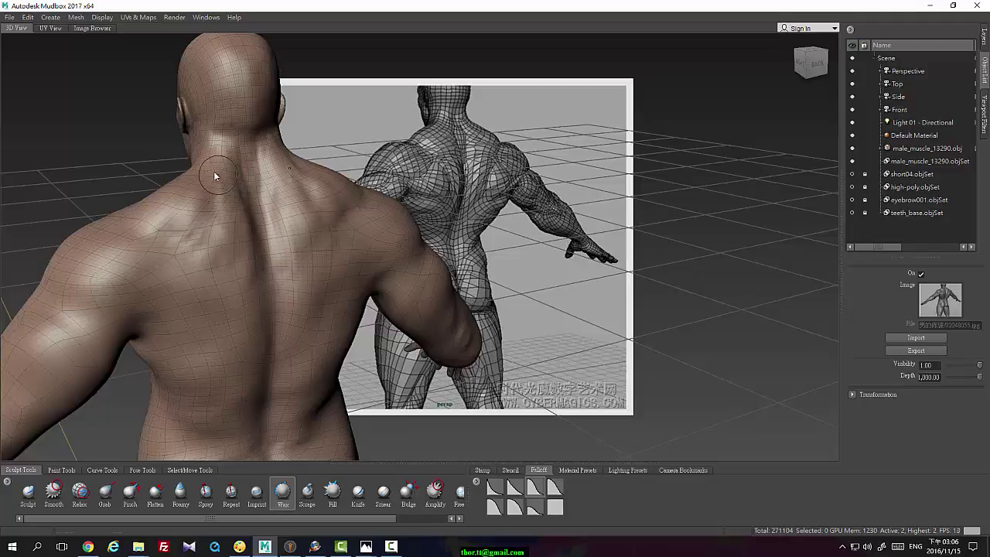
shift+drag(201, 199, 183, 207)
mouse_move(226, 243)
shift+mouse_down()
mouse_move(230, 214)
mouse_move(254, 271)
mouse_move(246, 258)
mouse_move(303, 224)
shift+mouse_up()
drag(207, 234, 166, 223)
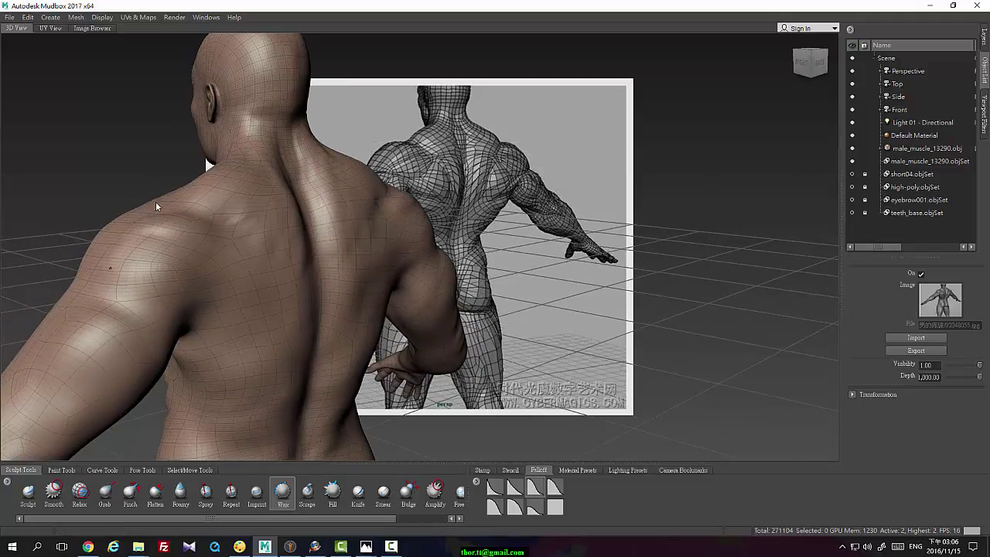
Sculpt the rear deltoid and its border with the shoulder blade using the Wax brush, and undo the last stroke
mouse_move(116, 256)
alt+mouse_down()
mouse_move(284, 257)
mouse_move(207, 321)
mouse_move(250, 320)
mouse_move(285, 268)
mouse_move(275, 253)
mouse_move(238, 316)
mouse_move(239, 287)
mouse_move(221, 317)
mouse_move(287, 266)
mouse_move(243, 287)
alt+mouse_up()
drag(275, 248, 319, 263)
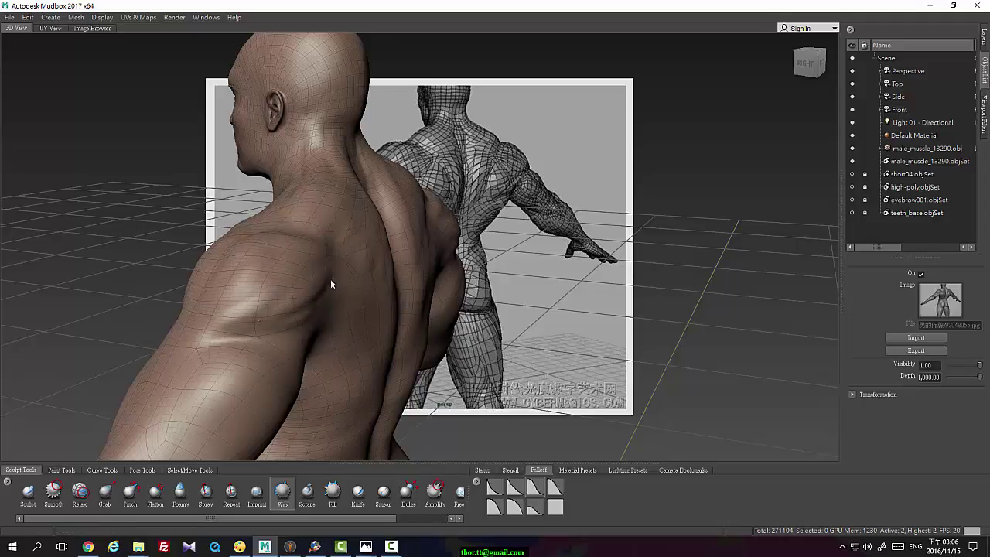
mouse_move(277, 311)
mouse_down()
mouse_move(215, 300)
mouse_move(320, 270)
mouse_move(226, 281)
mouse_move(255, 266)
mouse_up()
mouse_move(200, 230)
mouse_down()
mouse_move(166, 281)
mouse_move(209, 221)
mouse_up()
key(ctrl+z)
Build up the lower trapezius edges running from the shoulder blades down to the middle of the spine
alt+drag(323, 260, 270, 273)
mouse_move(186, 259)
alt+mouse_down()
mouse_move(190, 236)
mouse_move(198, 270)
mouse_move(189, 263)
mouse_move(204, 275)
mouse_move(222, 330)
alt+mouse_up()
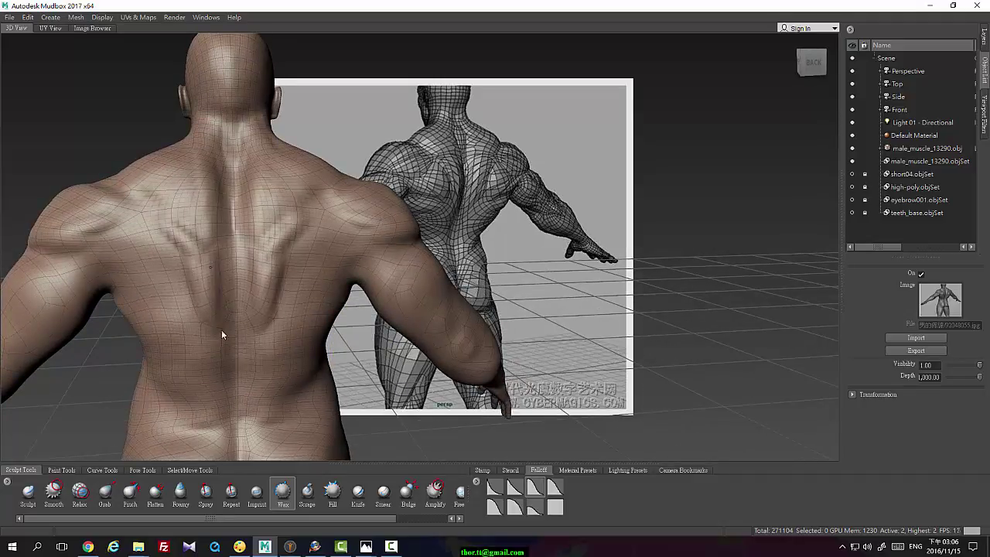
drag(172, 234, 214, 312)
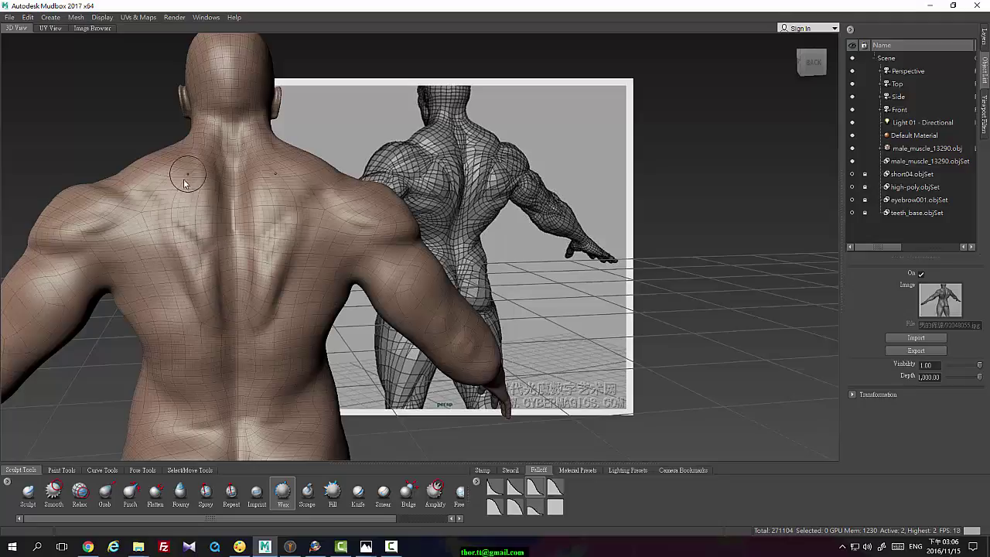
mouse_move(170, 186)
alt+mouse_down()
mouse_move(163, 221)
mouse_move(206, 193)
mouse_move(212, 233)
mouse_move(157, 226)
mouse_move(183, 270)
alt+mouse_up()
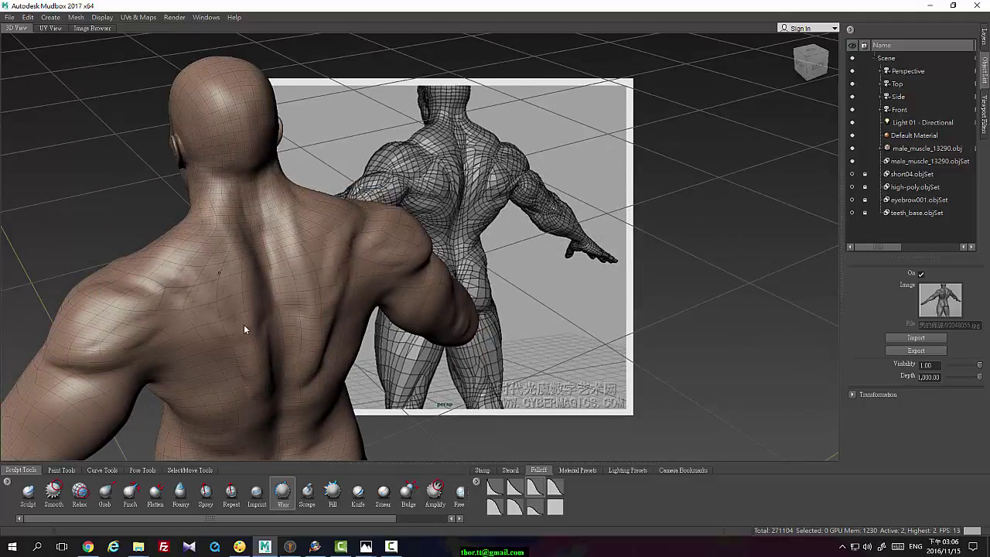
Smooth the trapezius strokes on the upper back between the neck and the shoulder blades
key(Page_Up)
alt+drag(283, 305, 255, 282)
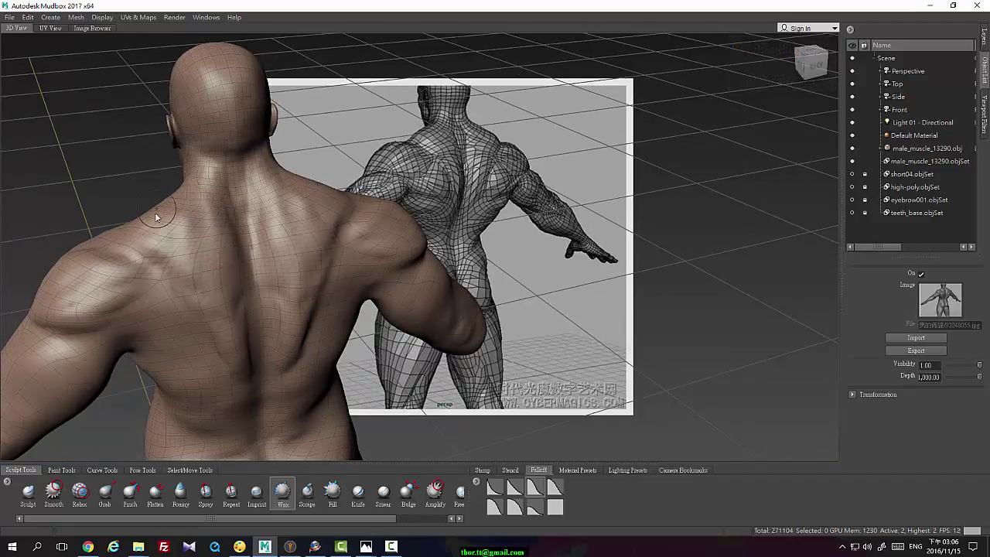
shift+drag(201, 293, 205, 194)
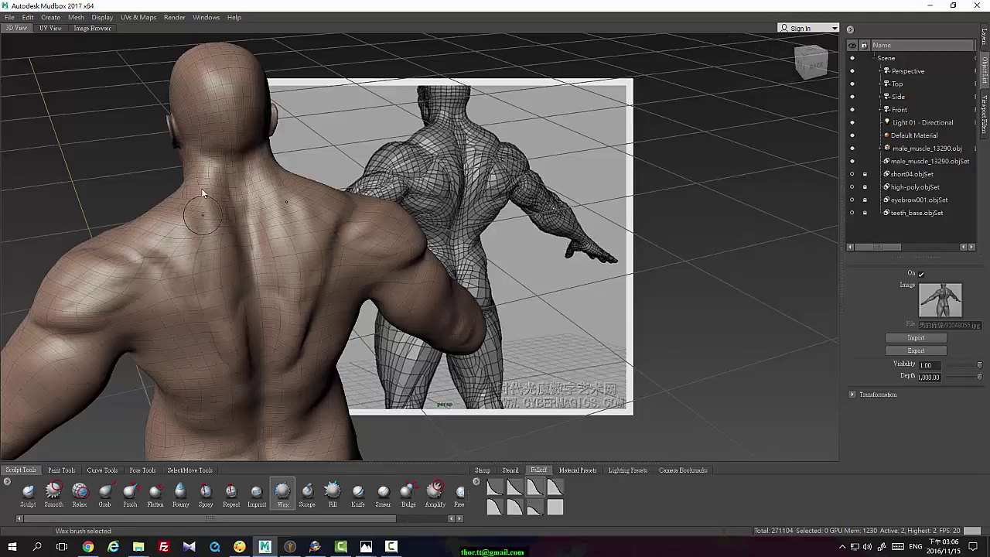
key(shift)
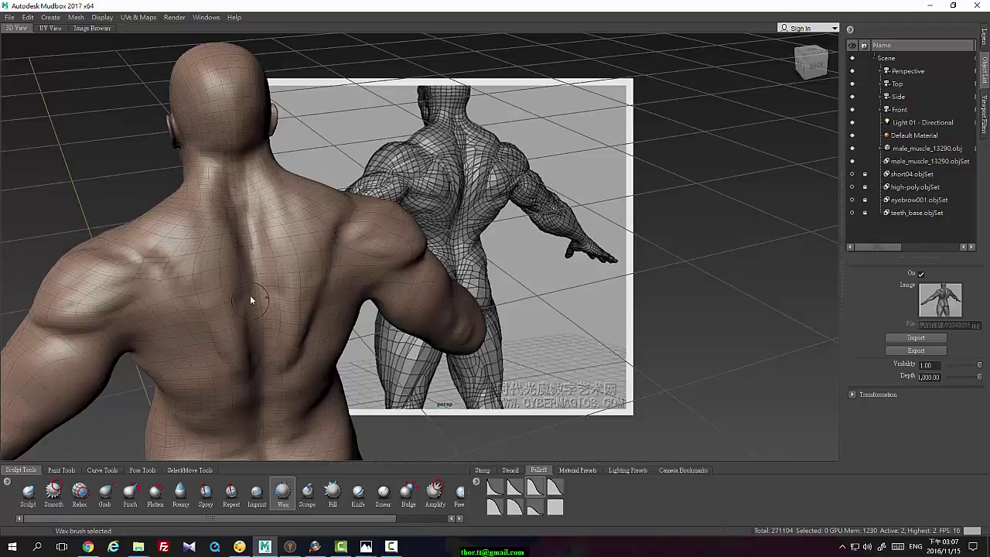
Build up the shoulder blade muscle and its lower edge with the Wax brush and soften the strokes
mouse_move(244, 289)
alt+mouse_down()
mouse_move(212, 258)
mouse_move(150, 266)
mouse_move(165, 205)
mouse_move(204, 210)
mouse_move(200, 260)
alt+mouse_up()
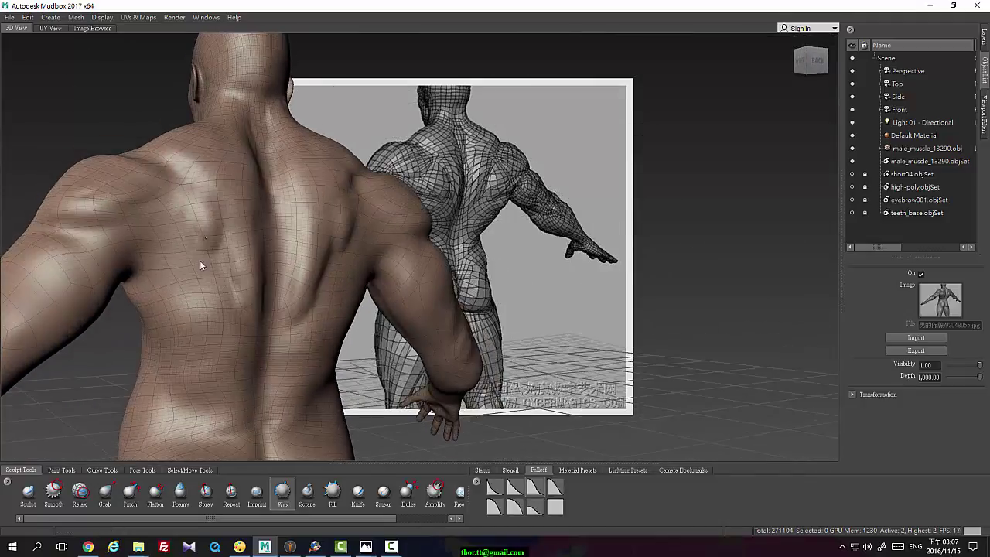
mouse_move(168, 224)
mouse_down()
mouse_move(151, 234)
mouse_move(187, 245)
mouse_move(190, 218)
mouse_up()
mouse_move(183, 253)
mouse_down()
mouse_move(158, 227)
mouse_move(194, 226)
mouse_move(172, 233)
mouse_move(193, 257)
mouse_move(184, 212)
mouse_move(217, 237)
mouse_up()
key(shift)
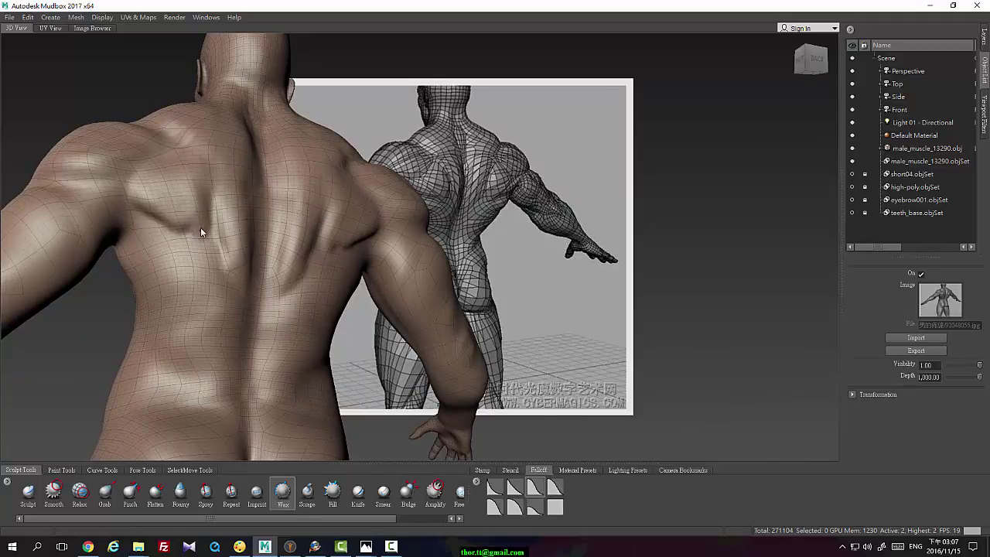
Carve the creases around the shoulder blade with the Sculpt brush in inverted mode
alt+drag(183, 217, 201, 136)
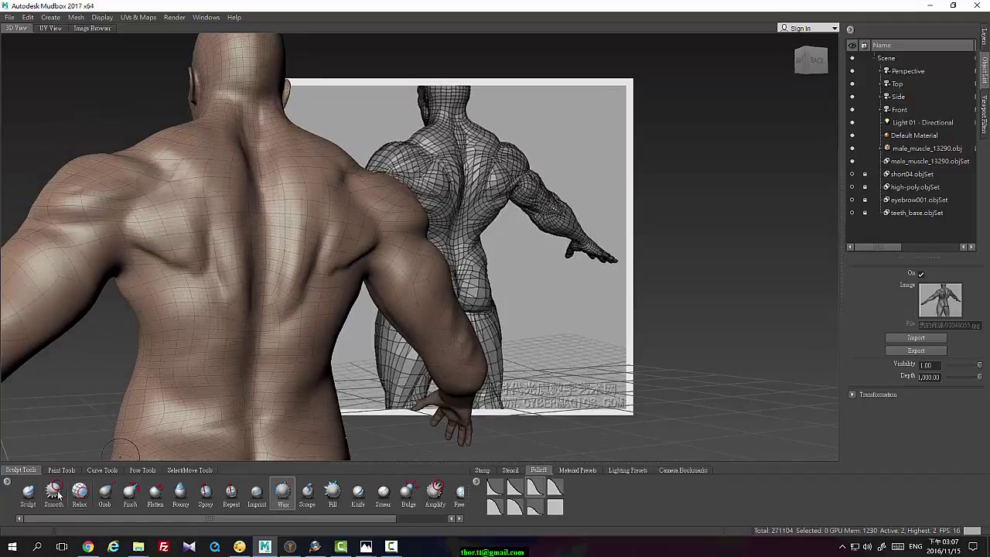
click(27, 493)
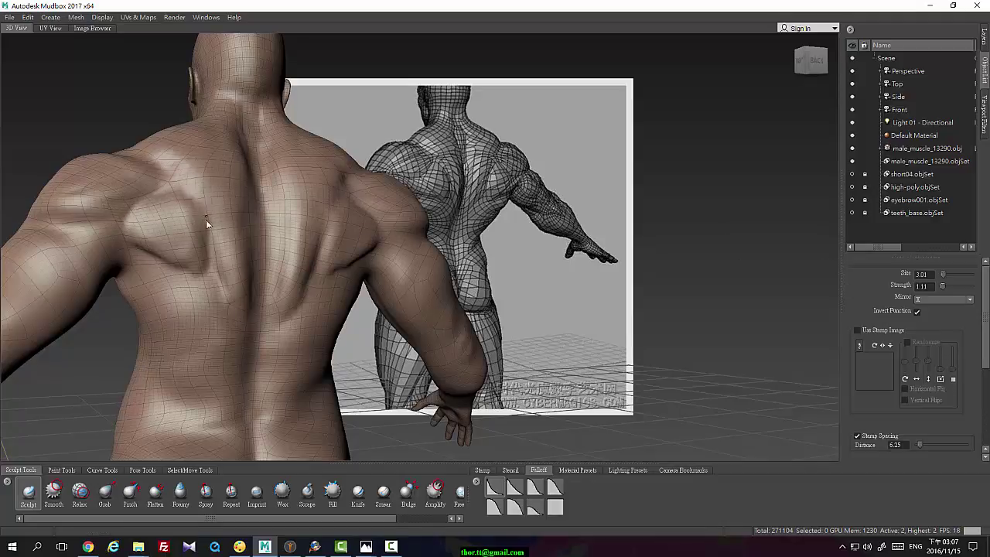
alt+drag(184, 189, 250, 221)
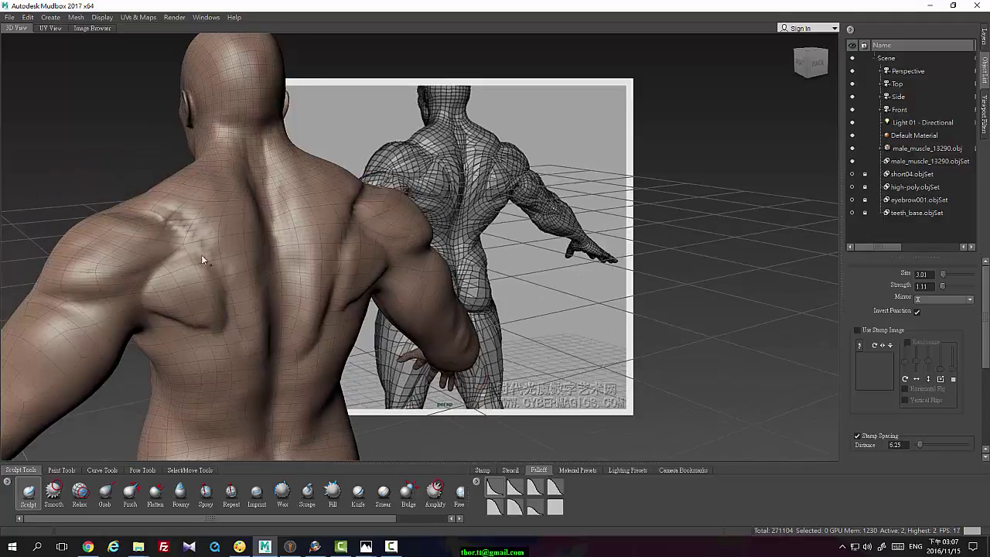
alt+drag(218, 249, 168, 324)
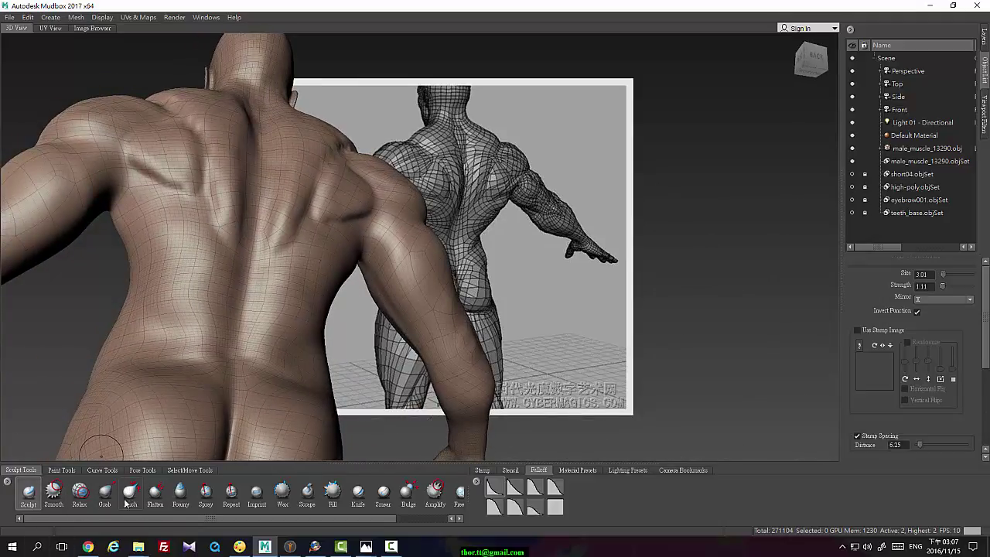
Build up the latissimus below the shoulder blade with the Wax brush and smooth the added volume
click(282, 492)
mouse_move(269, 450)
alt+mouse_down()
mouse_move(197, 306)
mouse_move(144, 159)
mouse_move(164, 143)
mouse_move(188, 161)
mouse_move(207, 200)
mouse_move(189, 164)
mouse_move(452, 286)
mouse_move(425, 182)
alt+mouse_up()
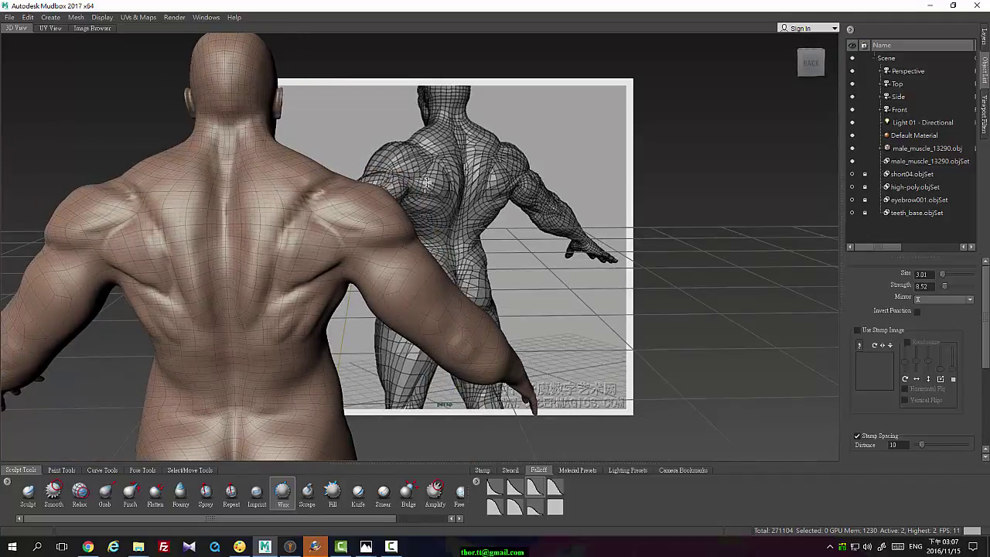
mouse_move(379, 221)
alt+mouse_down()
mouse_move(363, 209)
mouse_move(157, 232)
mouse_move(198, 253)
alt+mouse_up()
mouse_move(166, 217)
mouse_down()
mouse_move(224, 259)
mouse_move(208, 238)
mouse_move(220, 245)
mouse_up()
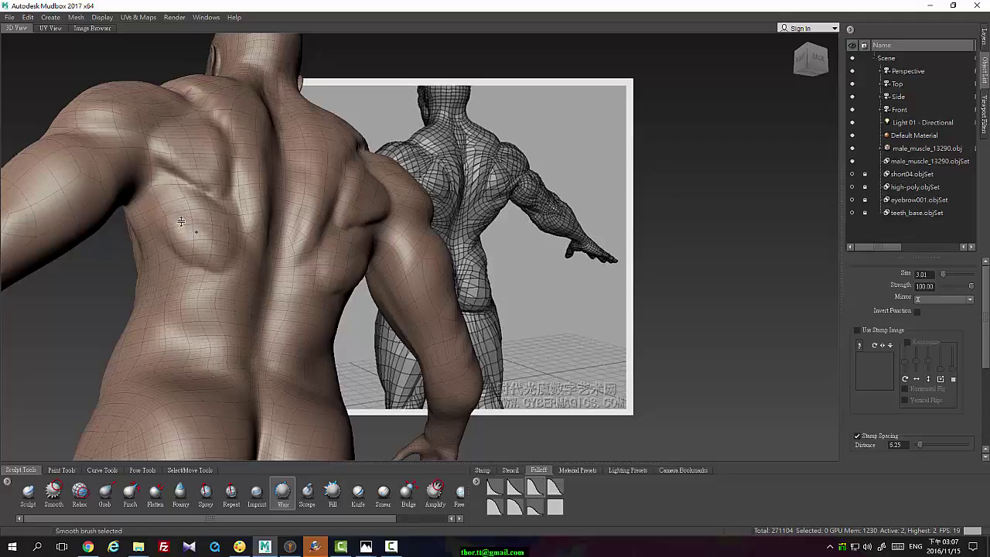
drag(170, 195, 191, 221)
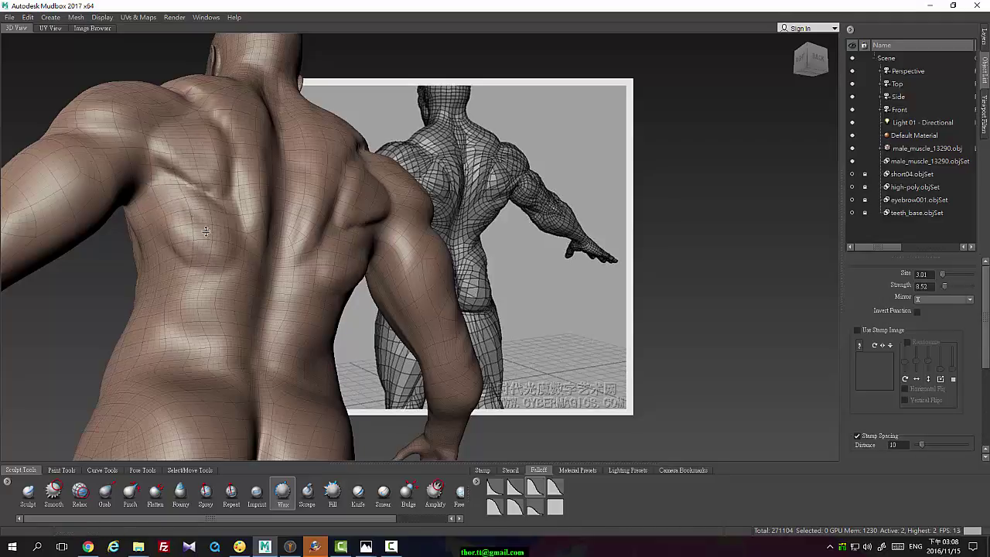
shift+drag(188, 229, 207, 246)
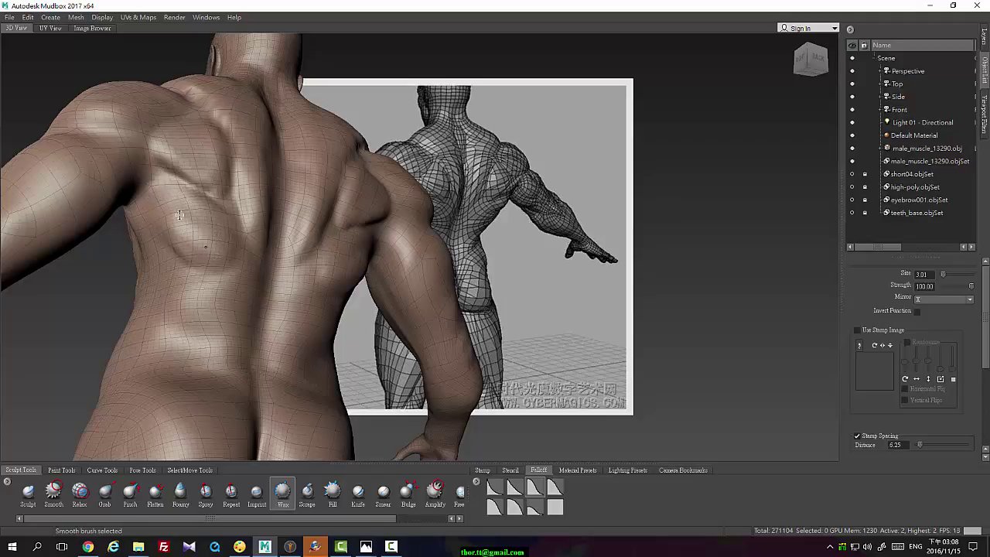
shift+drag(174, 215, 230, 257)
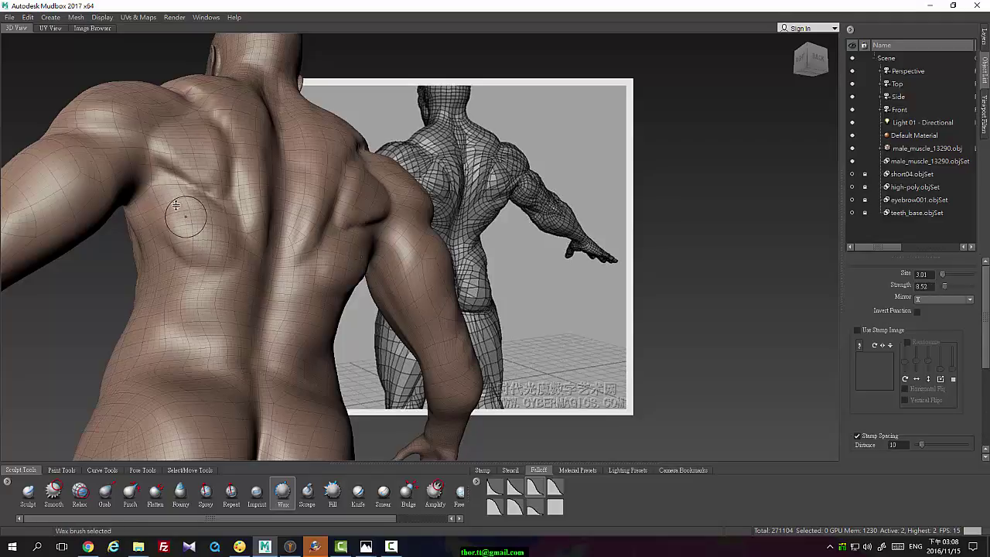
drag(181, 208, 210, 248)
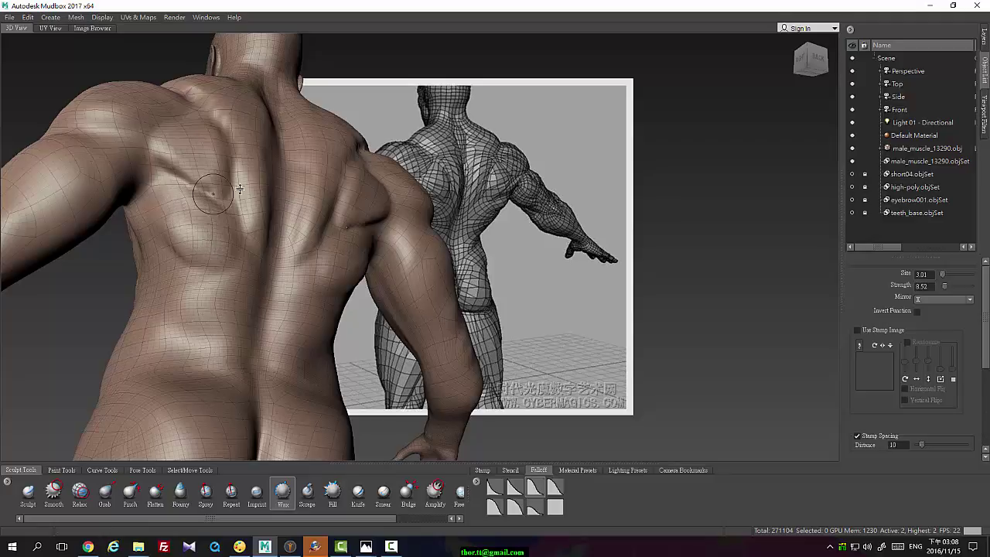
alt+drag(217, 188, 177, 209)
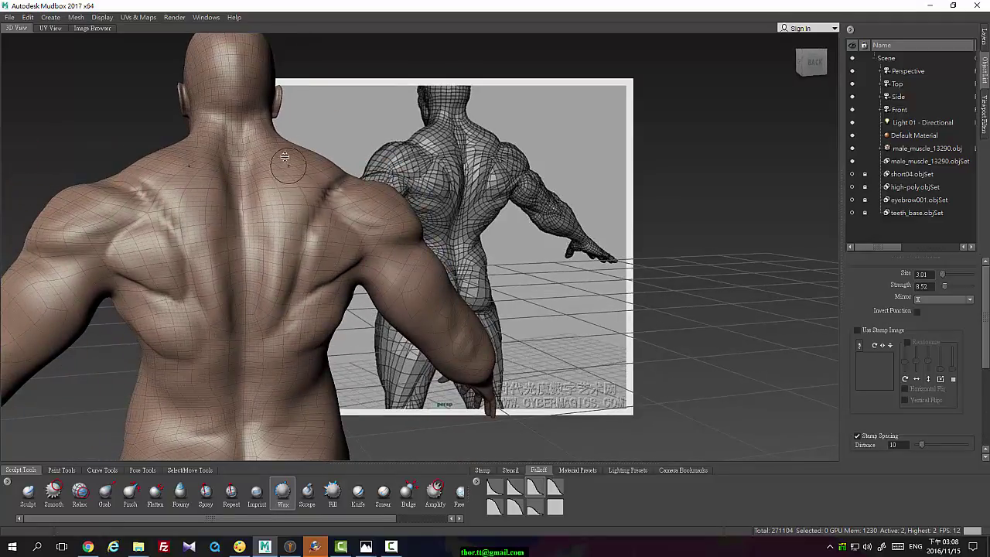
alt+drag(304, 222, 285, 198)
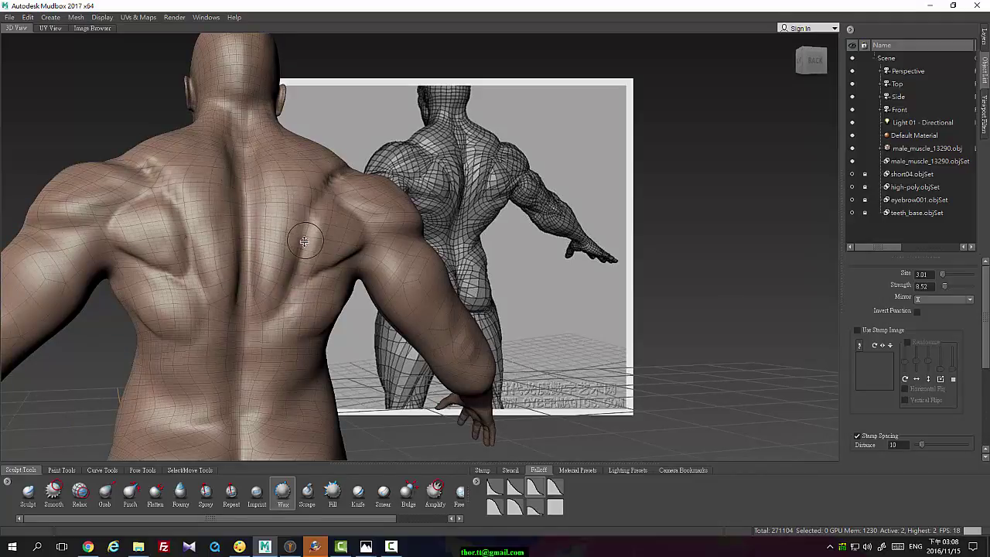
Sculpt diagonal muscle bands on the side of the lower back with the Wax brush, following the rib muscle direction from the front
mouse_move(304, 242)
alt+mouse_down()
mouse_move(288, 156)
mouse_move(380, 182)
mouse_move(300, 215)
mouse_move(314, 171)
mouse_move(303, 155)
mouse_move(283, 170)
alt+mouse_up()
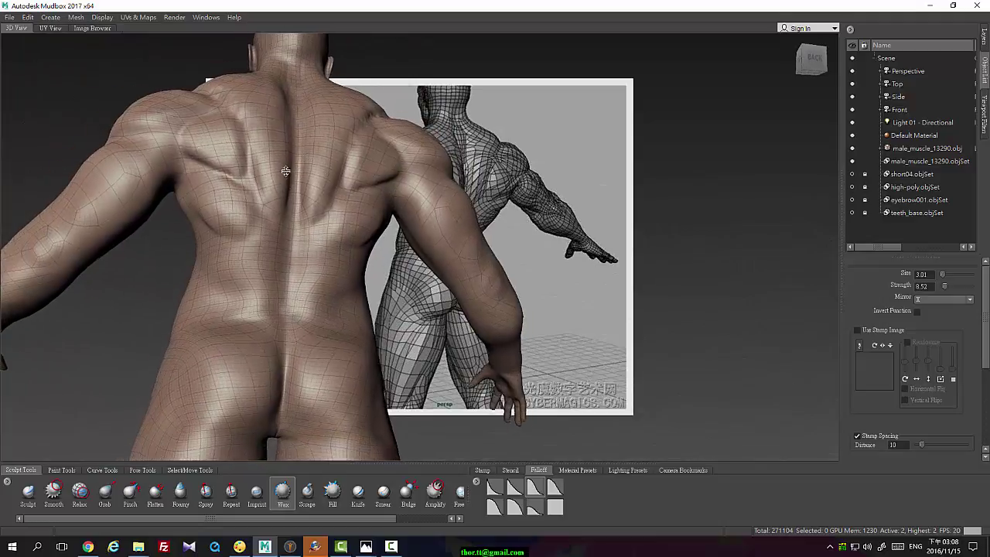
alt+middle_drag(283, 170, 240, 134)
mouse_move(239, 133)
alt+mouse_down()
mouse_move(440, 186)
mouse_move(512, 196)
mouse_move(580, 184)
mouse_move(530, 226)
alt+mouse_up()
drag(592, 202, 536, 243)
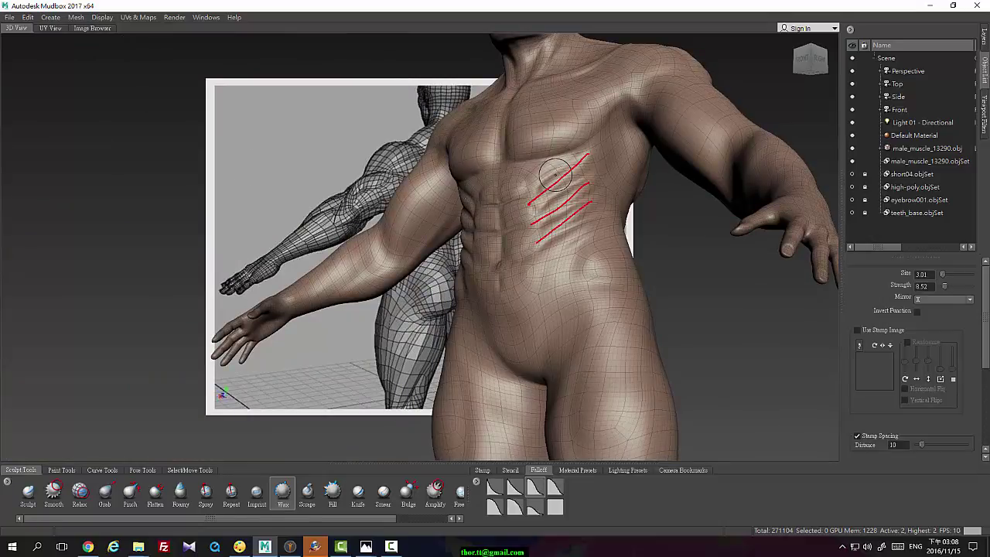
alt+drag(555, 174, 445, 199)
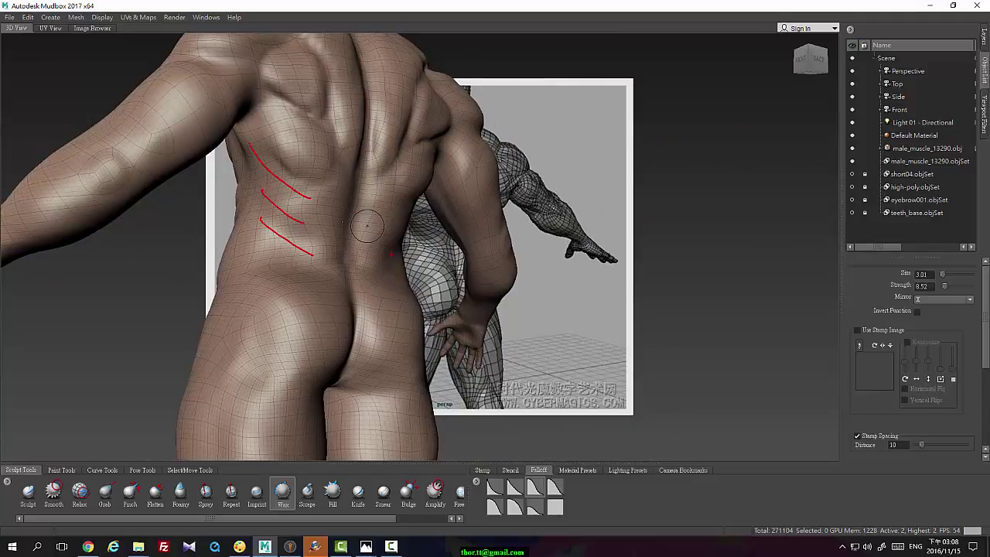
alt+drag(367, 225, 341, 249)
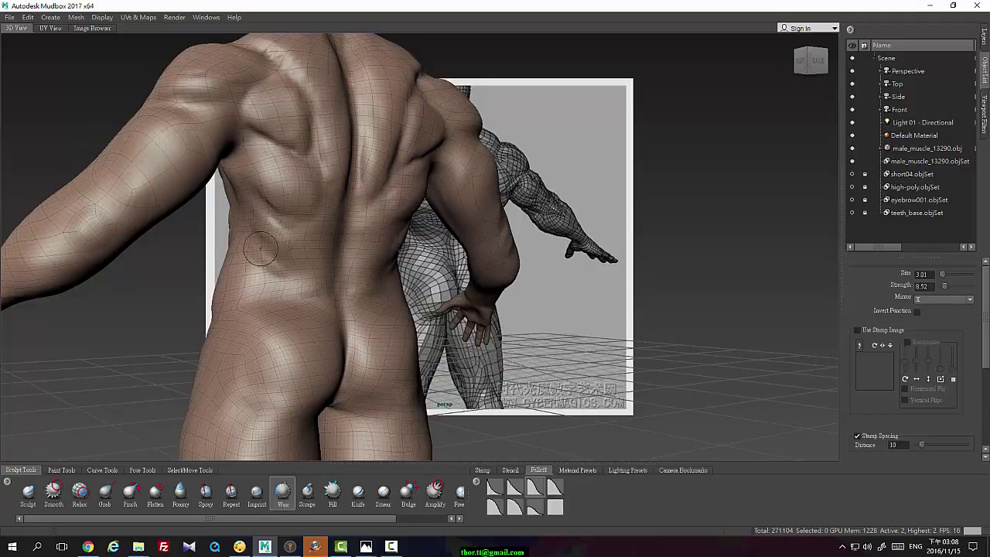
mouse_move(262, 267)
mouse_down()
mouse_move(282, 287)
mouse_move(255, 251)
mouse_up()
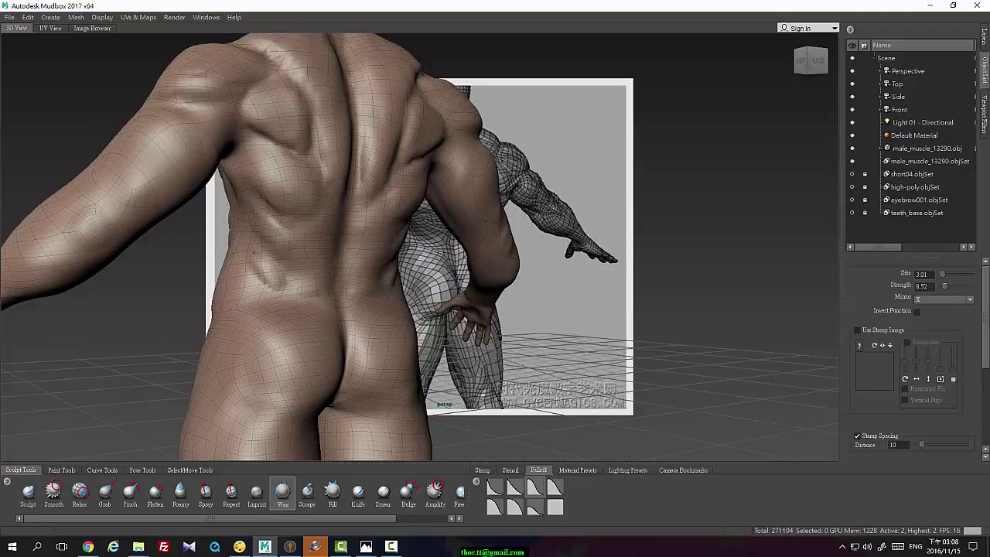
alt+drag(301, 292, 288, 255)
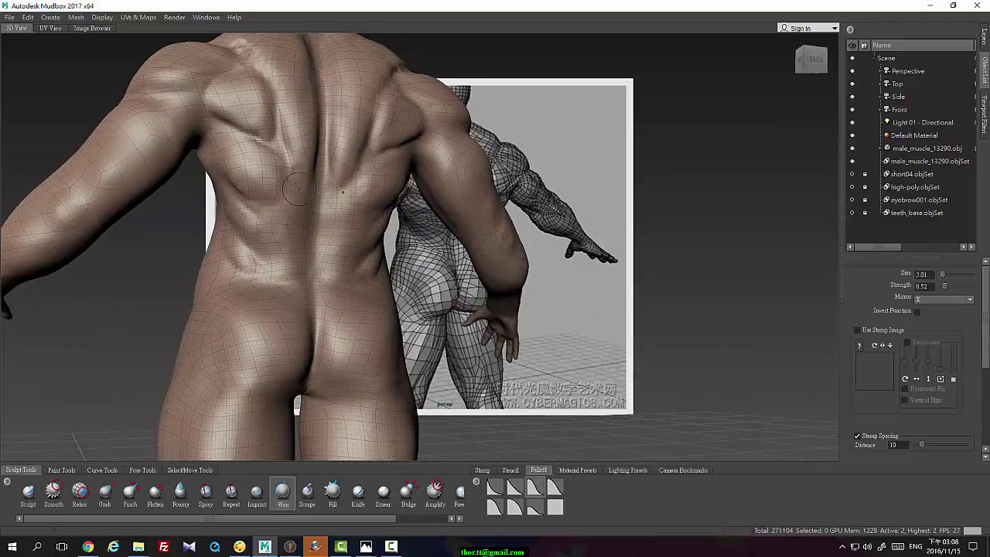
alt+drag(300, 208, 301, 202)
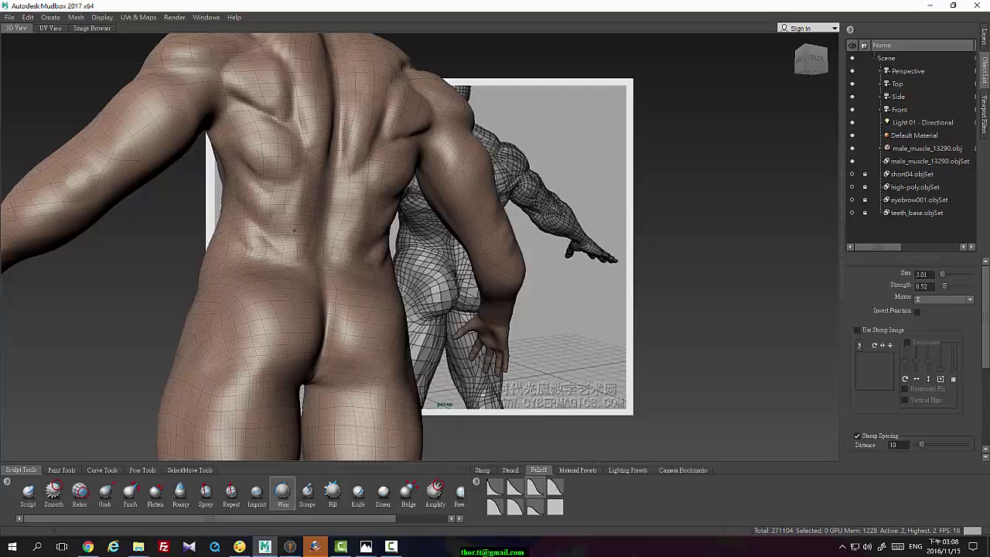
alt+drag(294, 230, 336, 236)
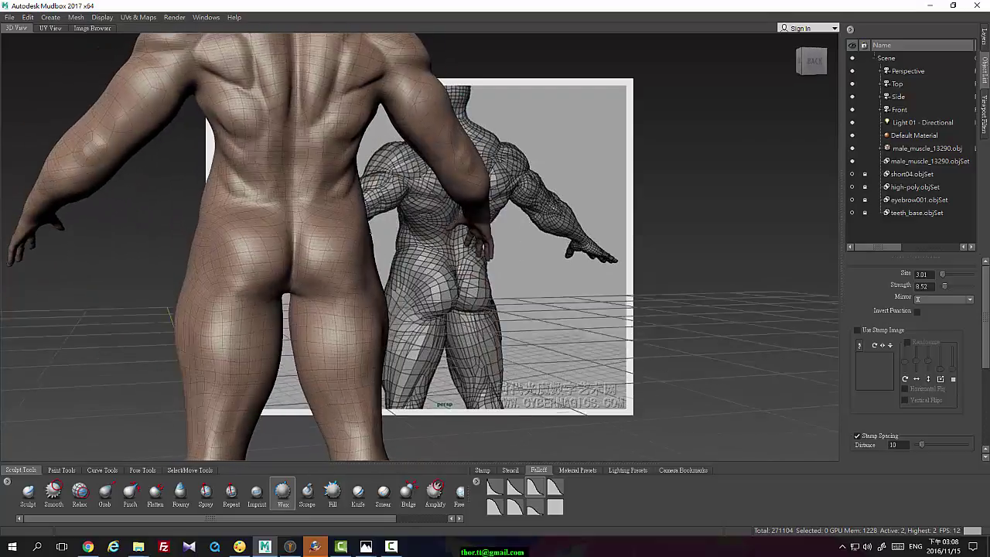
Build up the gluteal muscles with Wax strokes, giving each buttock a squarer form with a hollow on the outer hip
mouse_move(282, 274)
alt+mouse_down()
mouse_move(232, 282)
mouse_move(214, 303)
alt+mouse_up()
drag(198, 238, 258, 284)
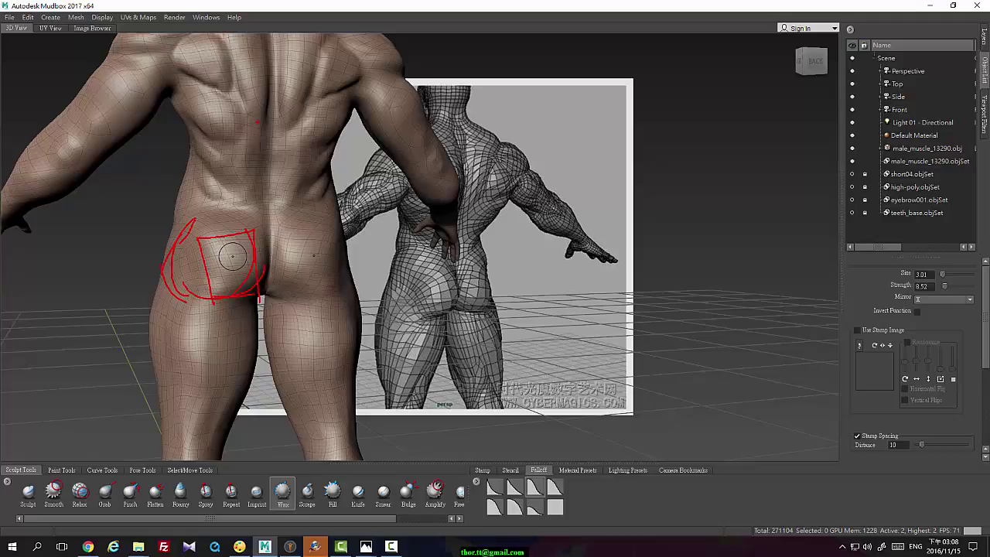
key(Escape)
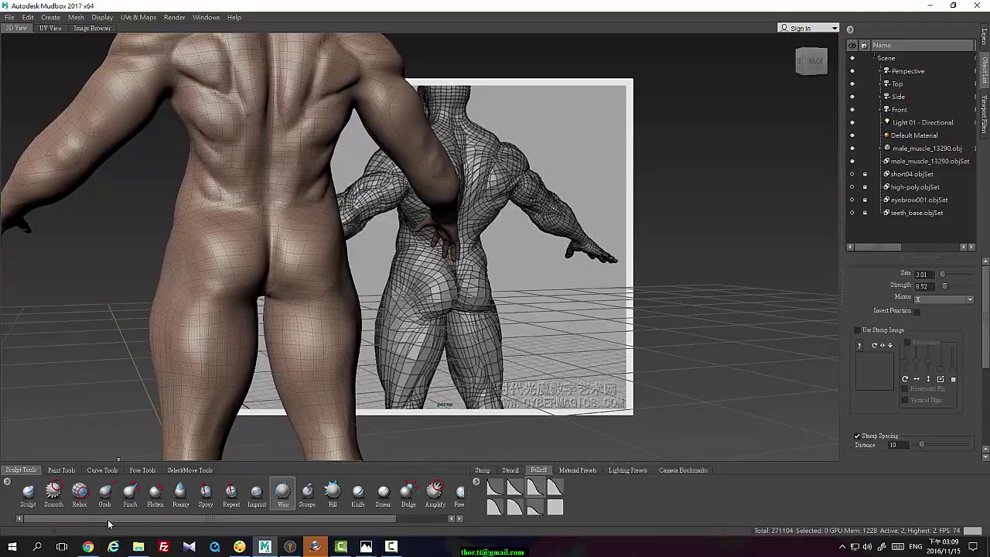
alt+drag(263, 236, 249, 223)
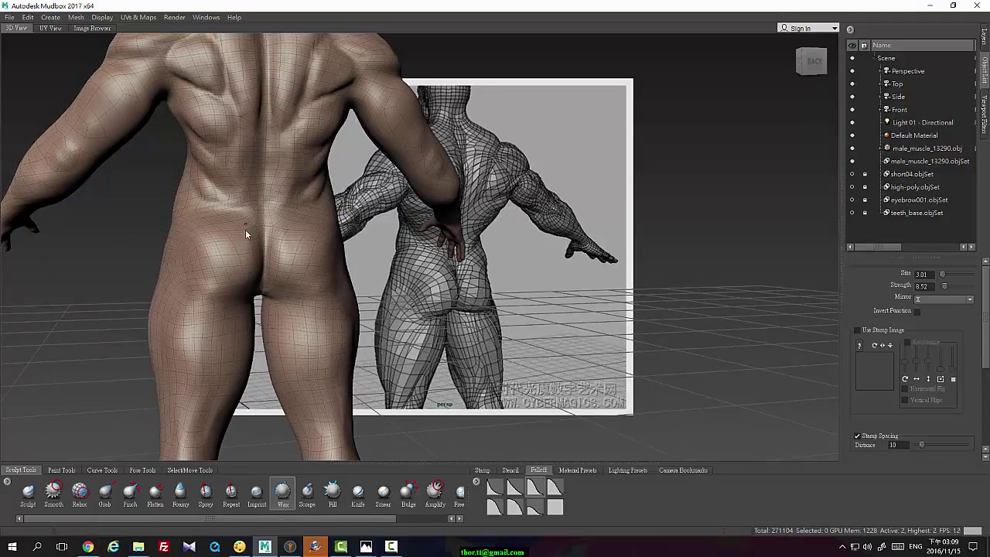
alt+drag(247, 241, 252, 206)
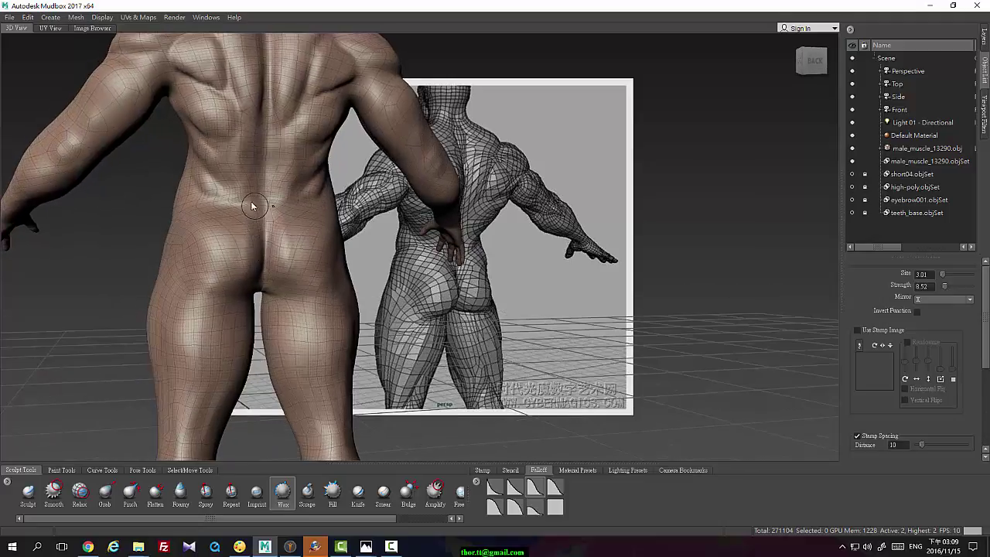
mouse_move(249, 267)
alt+mouse_down()
mouse_move(252, 230)
mouse_move(249, 241)
alt+mouse_up()
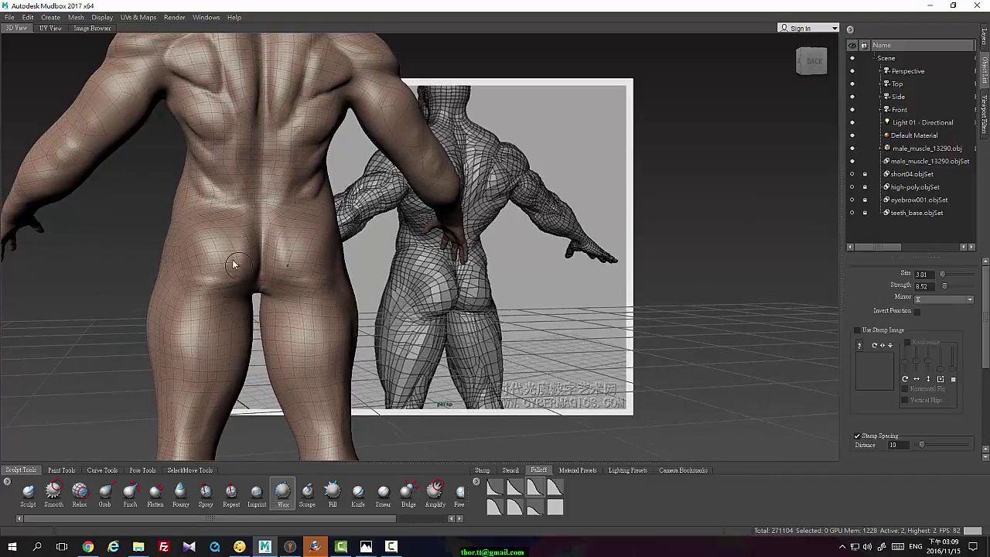
alt+drag(218, 290, 197, 263)
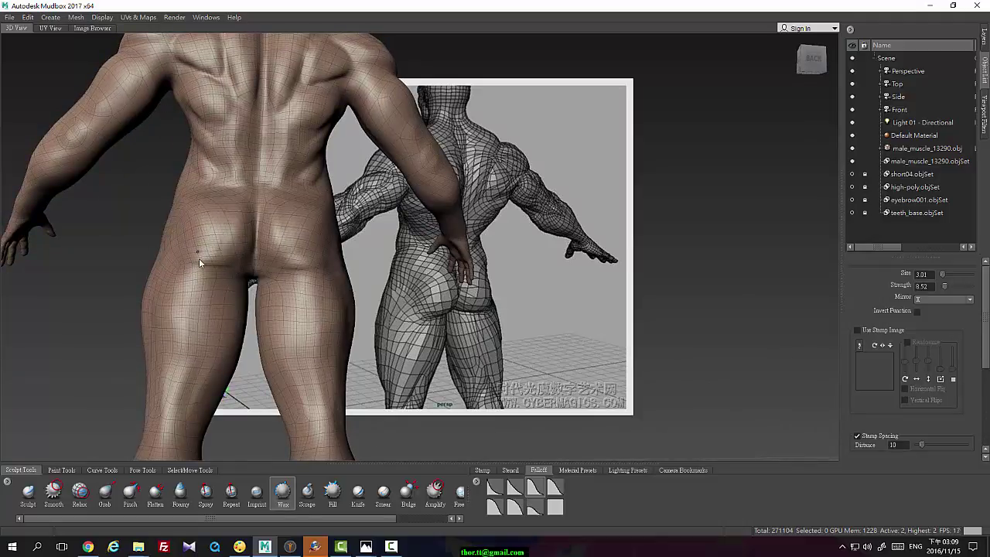
Add volume to the inner edge of the glutes from the lower back down along the cleft, and smooth the lower buttock
alt+drag(199, 258, 208, 225)
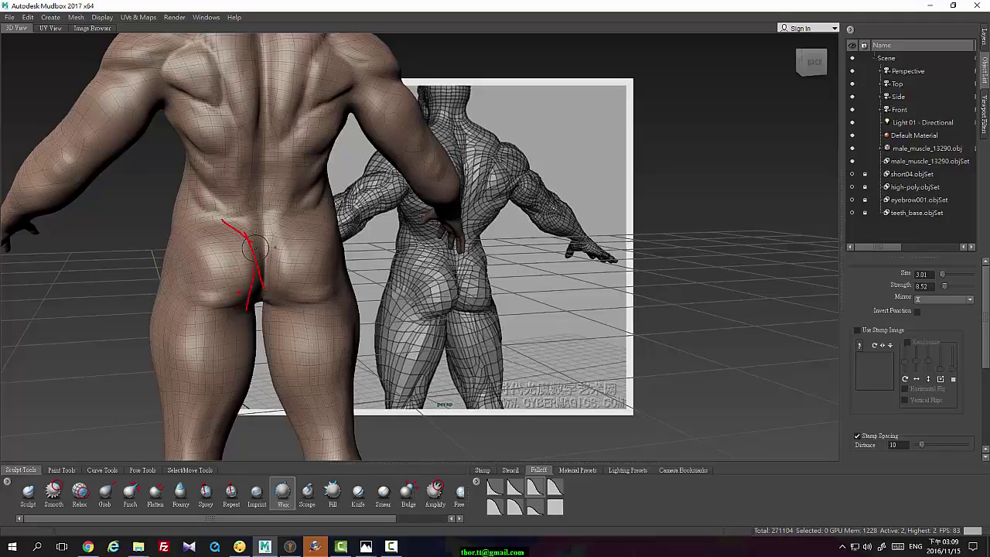
key(Escape)
mouse_move(299, 237)
alt+mouse_down()
mouse_move(295, 221)
mouse_move(264, 260)
alt+mouse_up()
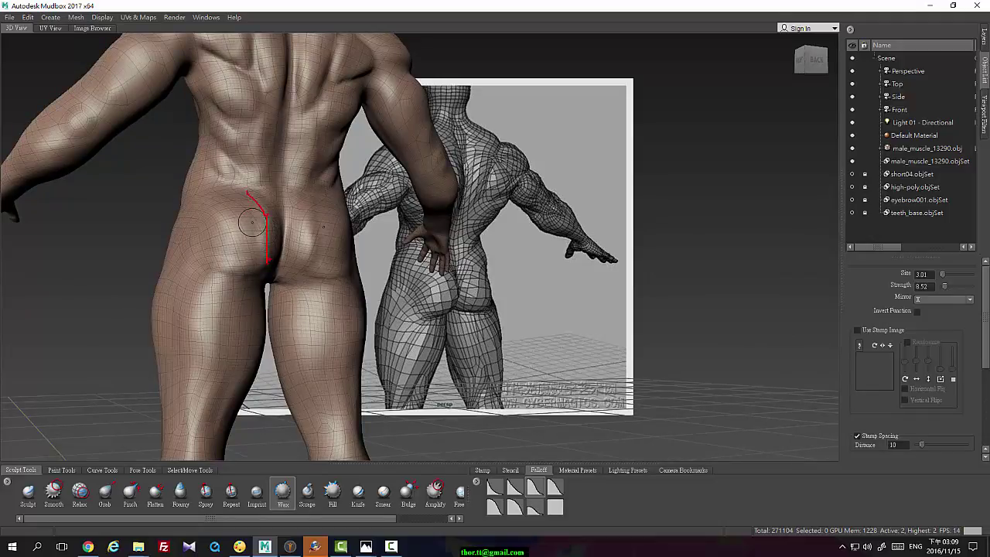
key(Escape)
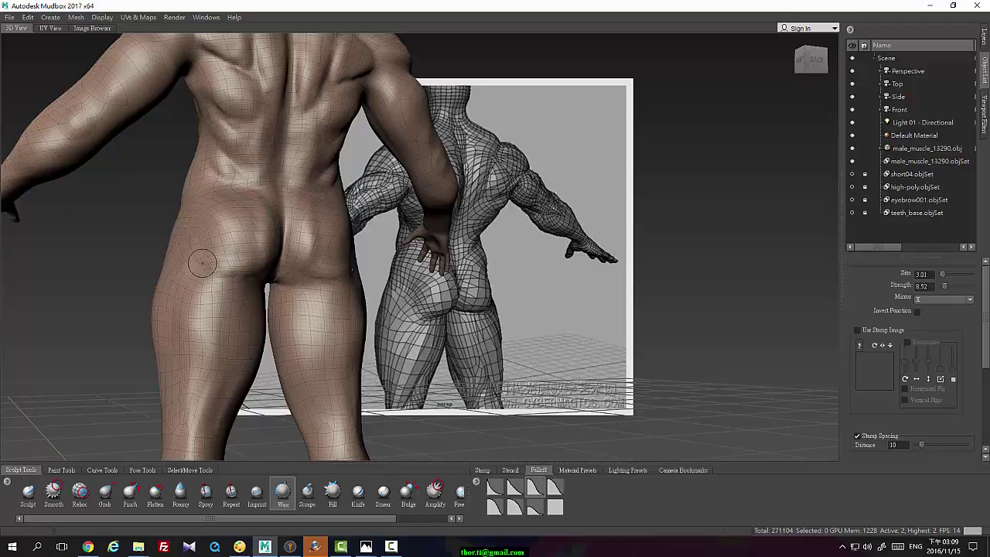
alt+drag(219, 263, 224, 222)
key(shift)
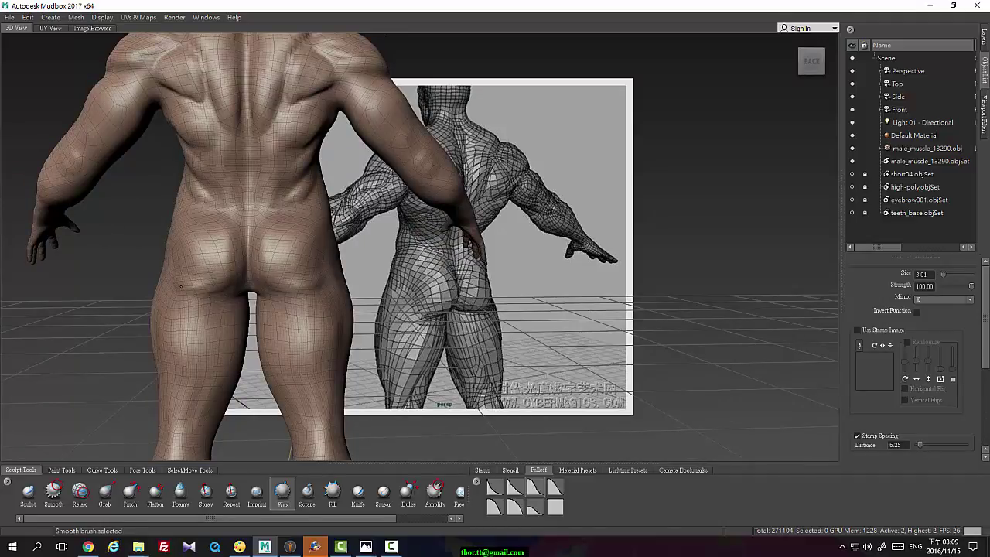
Build up the lower buttocks with the Wax brush, carve the gluteal fold with the inverted Sculpt brush, and smooth the crease
alt+drag(292, 254, 267, 222)
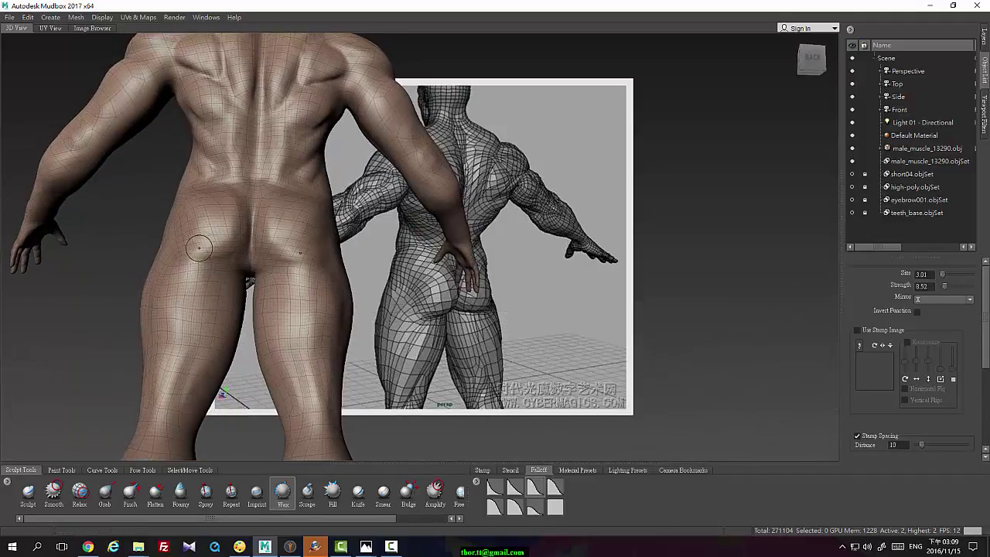
mouse_move(197, 242)
mouse_down()
mouse_move(206, 250)
mouse_move(226, 241)
mouse_move(211, 235)
mouse_up()
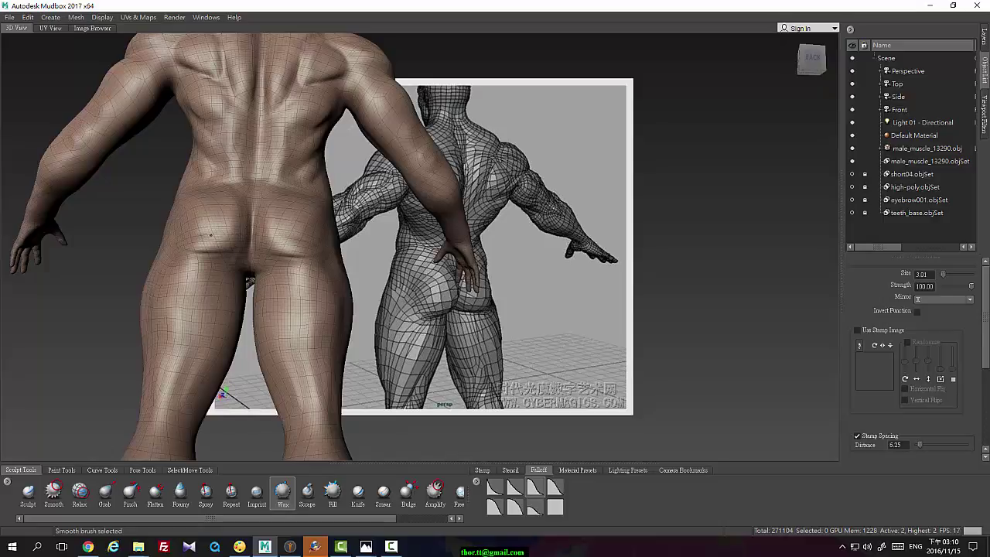
alt+drag(274, 243, 266, 245)
click(28, 494)
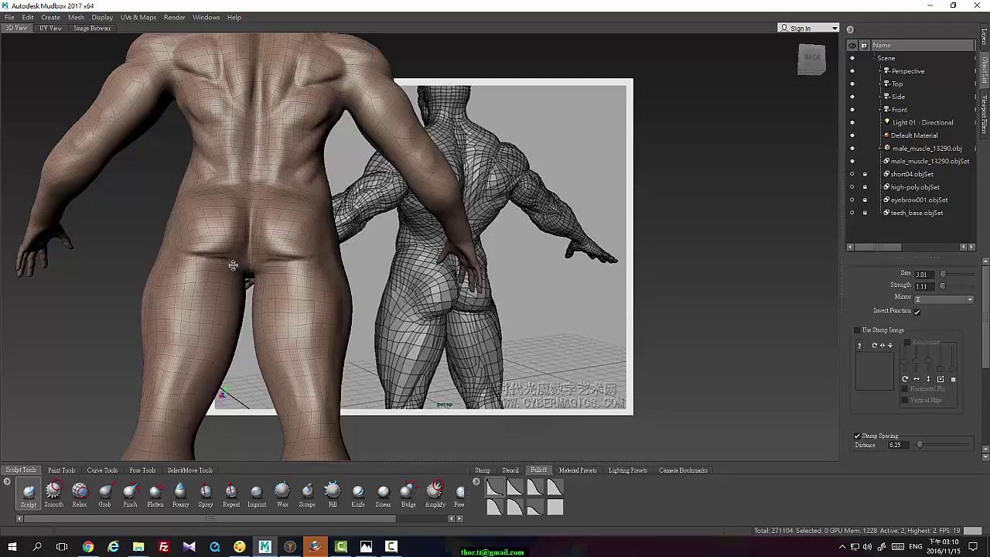
key(shift)
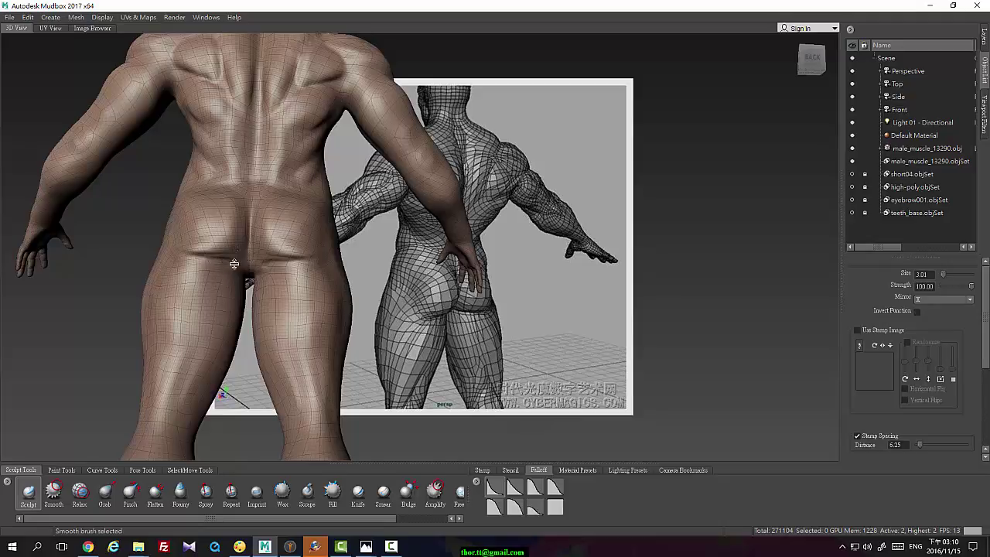
Examine the sculpted body from the back, three-quarter and front views, comparing the back and gluteal forms with the wireframe reference
mouse_move(256, 249)
alt+mouse_down()
mouse_move(235, 266)
mouse_move(283, 273)
mouse_move(331, 265)
mouse_move(302, 239)
mouse_move(328, 228)
mouse_move(359, 179)
alt+mouse_up()
alt+middle_drag(388, 180, 428, 220)
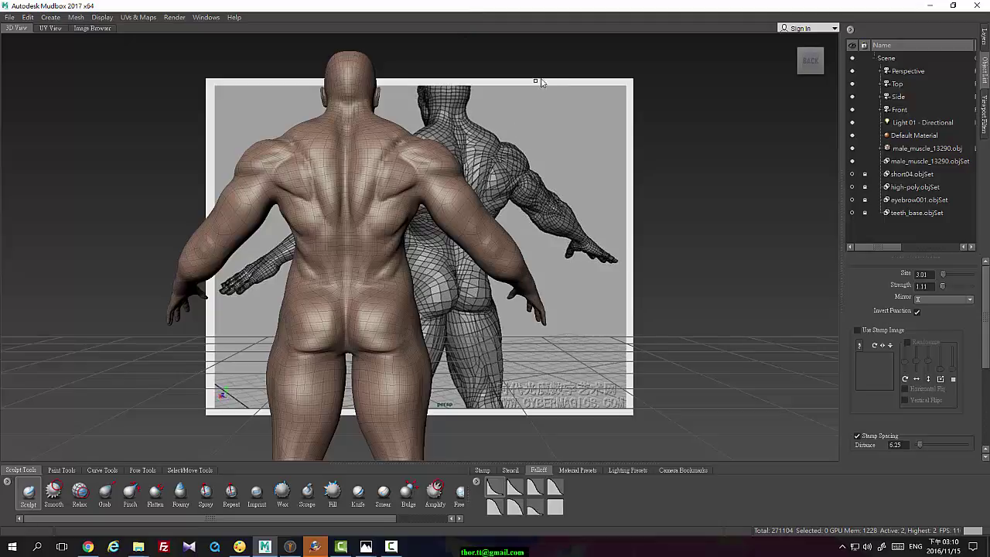
alt+middle_drag(533, 136, 451, 165)
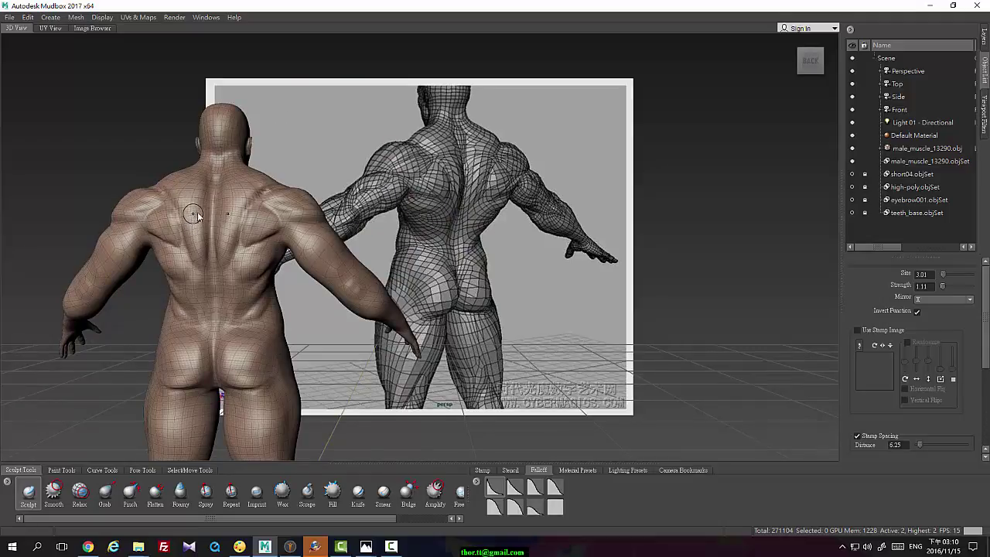
mouse_move(192, 218)
alt+mouse_down()
mouse_move(254, 207)
mouse_move(286, 222)
alt+mouse_up()
alt+drag(386, 249, 407, 236)
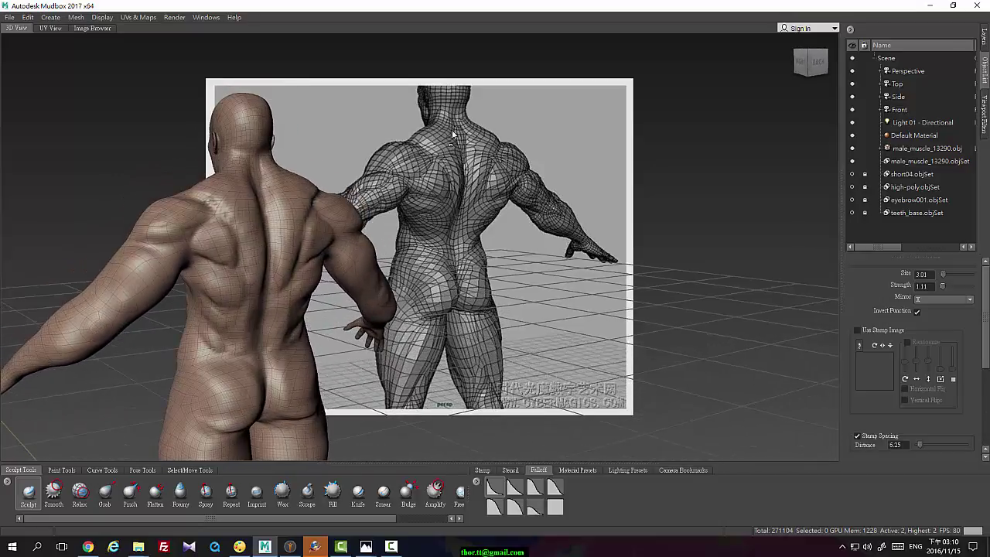
mouse_move(392, 186)
alt+mouse_down()
mouse_move(652, 182)
mouse_move(590, 226)
mouse_move(622, 182)
alt+mouse_up()
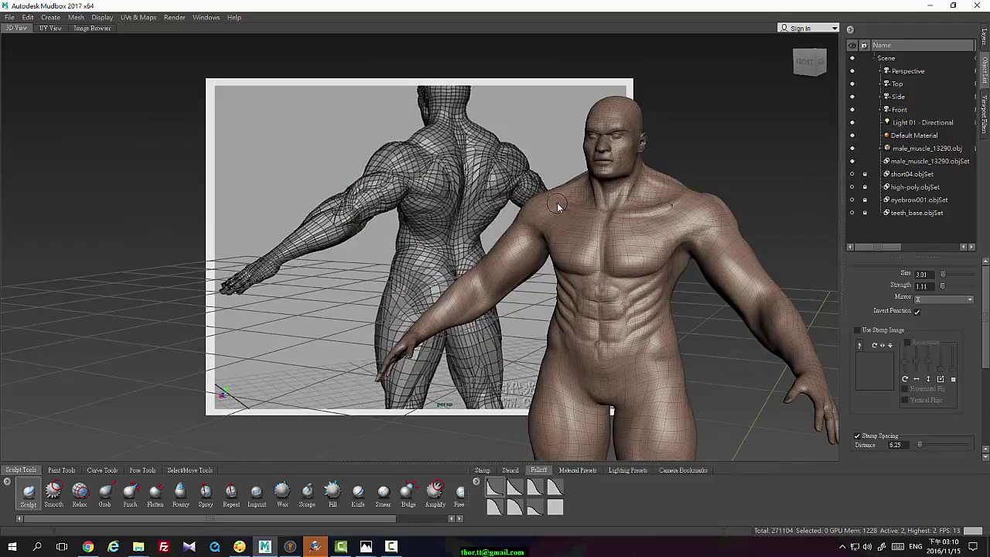
alt+middle_drag(589, 281, 556, 248)
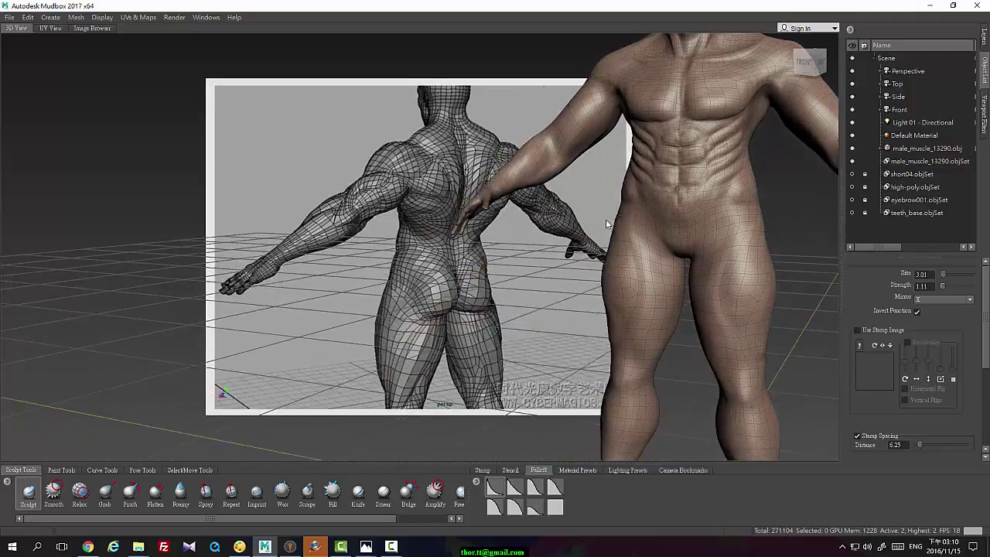
mouse_move(576, 235)
alt+mouse_down()
mouse_move(586, 214)
mouse_move(596, 244)
mouse_move(634, 263)
mouse_move(450, 258)
mouse_move(462, 212)
mouse_move(487, 225)
alt+mouse_up()
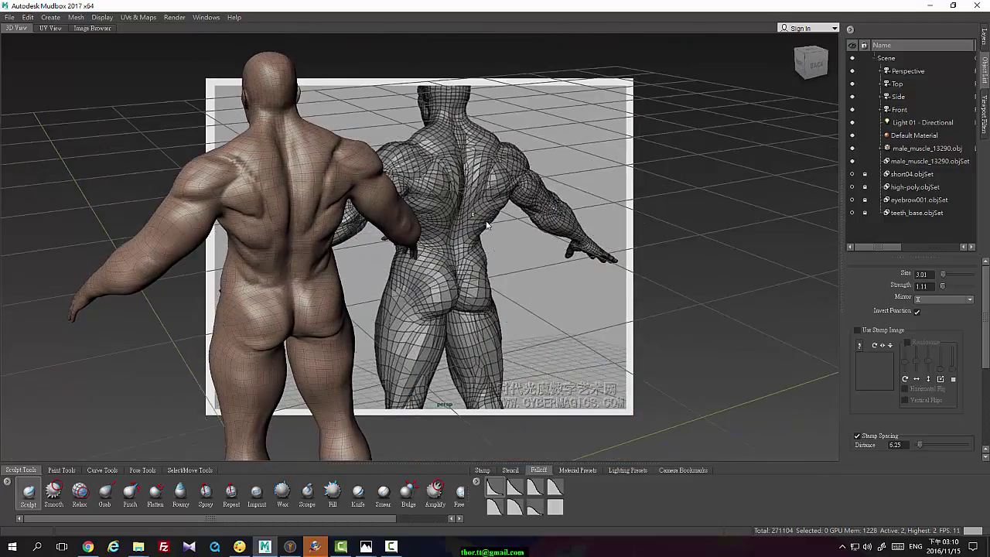